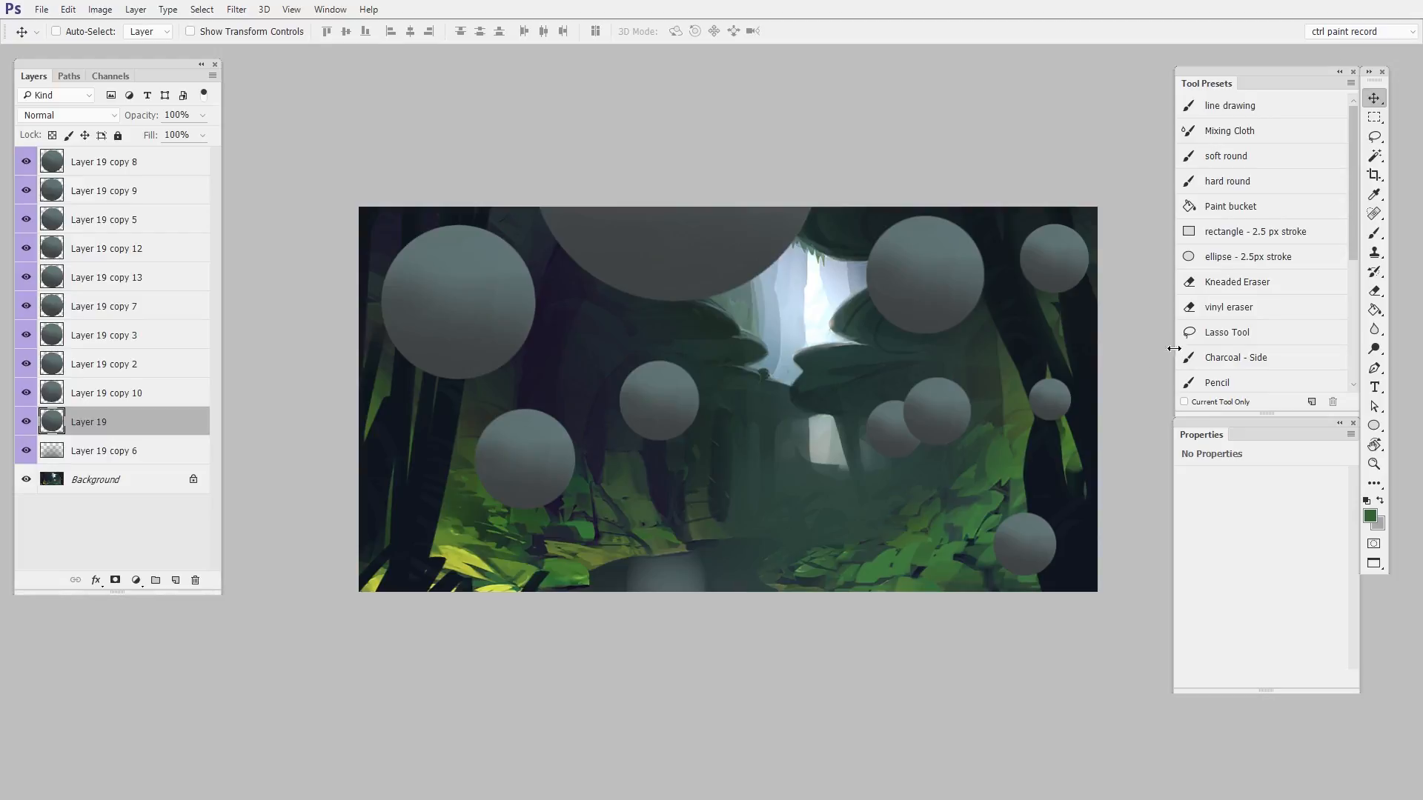
# Nudge the right-middle sphere slightly up and check the spheres alone by briefly hiding the Background layer
pyautogui.moveTo(951, 407)
pyautogui.mouseDown()
pyautogui.moveTo(924, 429)
pyautogui.moveTo(964, 394)
pyautogui.mouseUp()
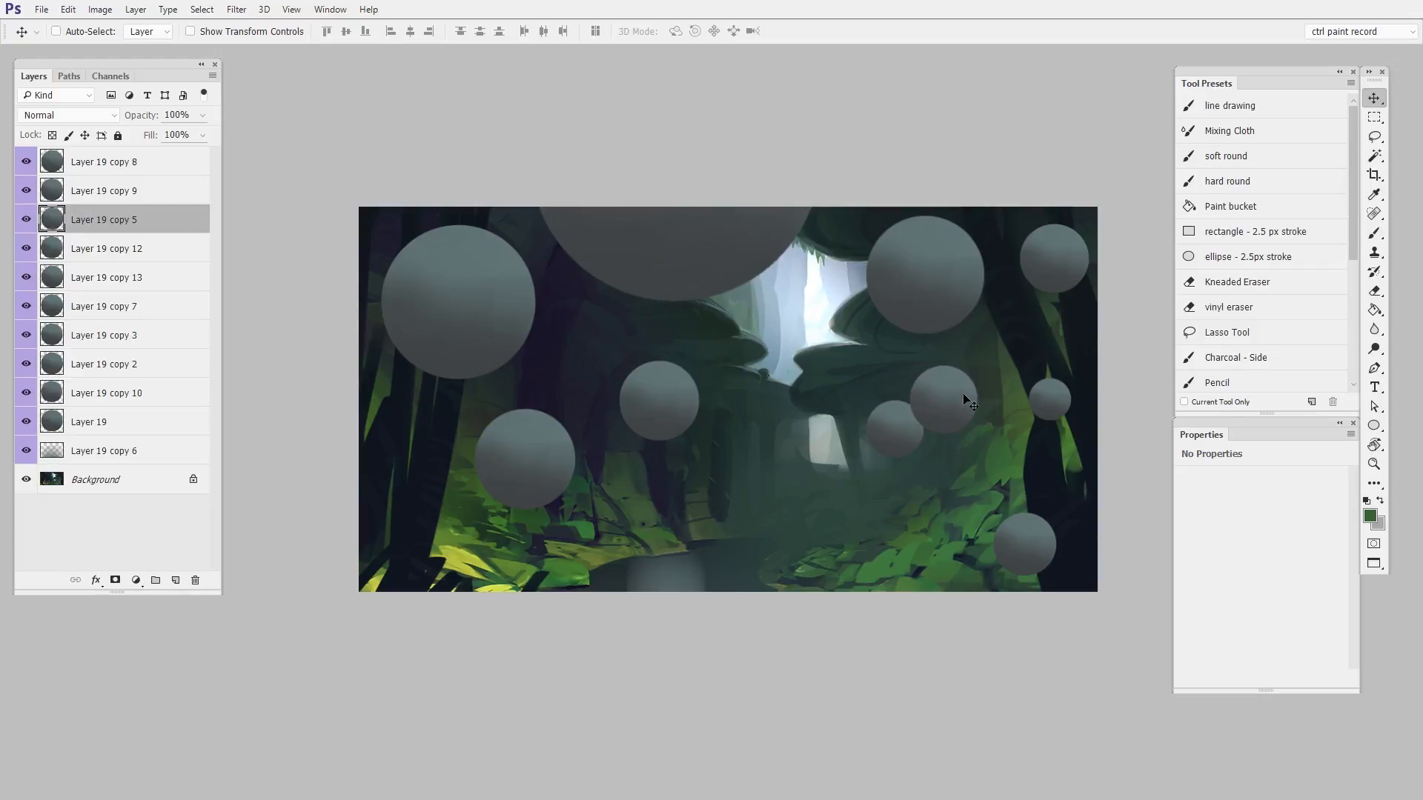
pyautogui.click(128, 479)
pyautogui.click(27, 480)
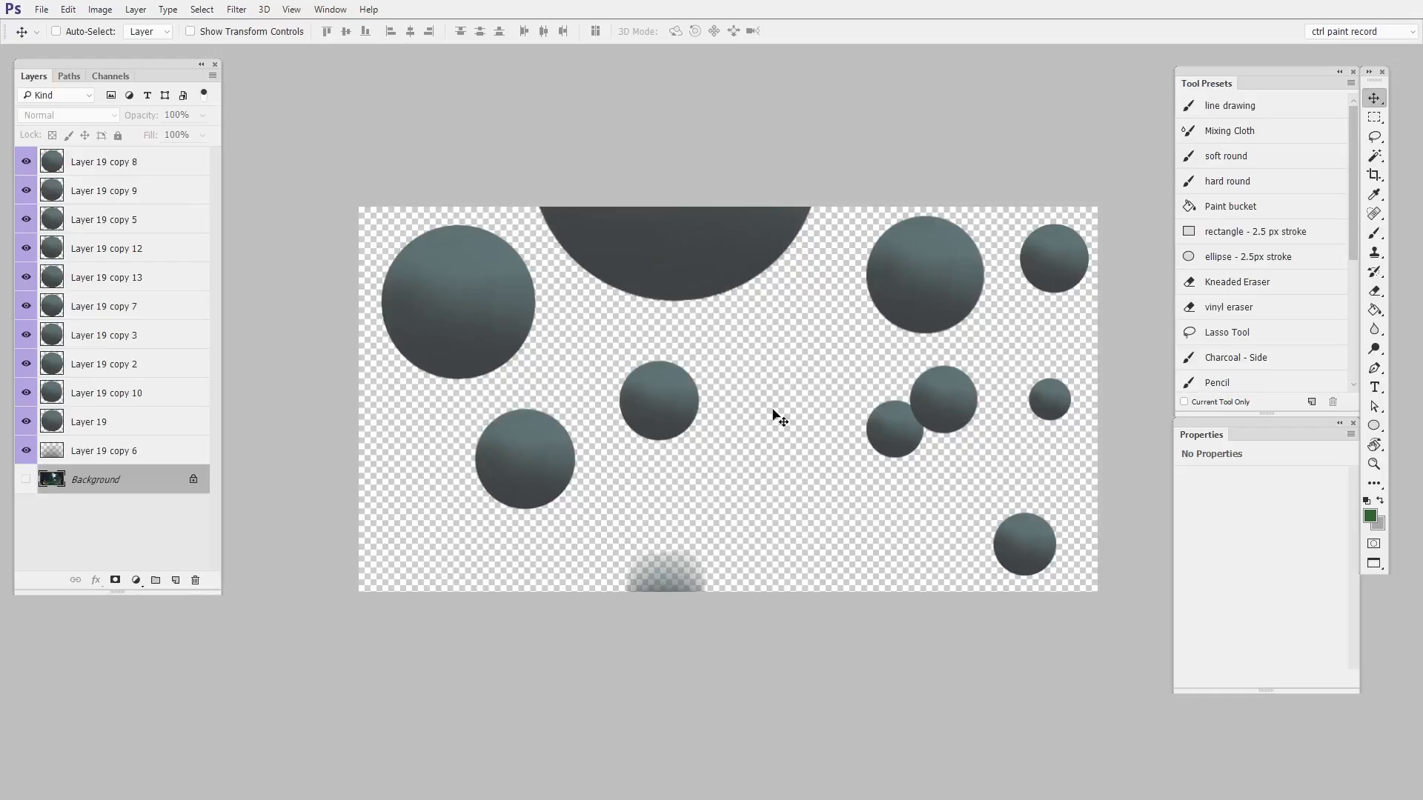
pyautogui.click(28, 481)
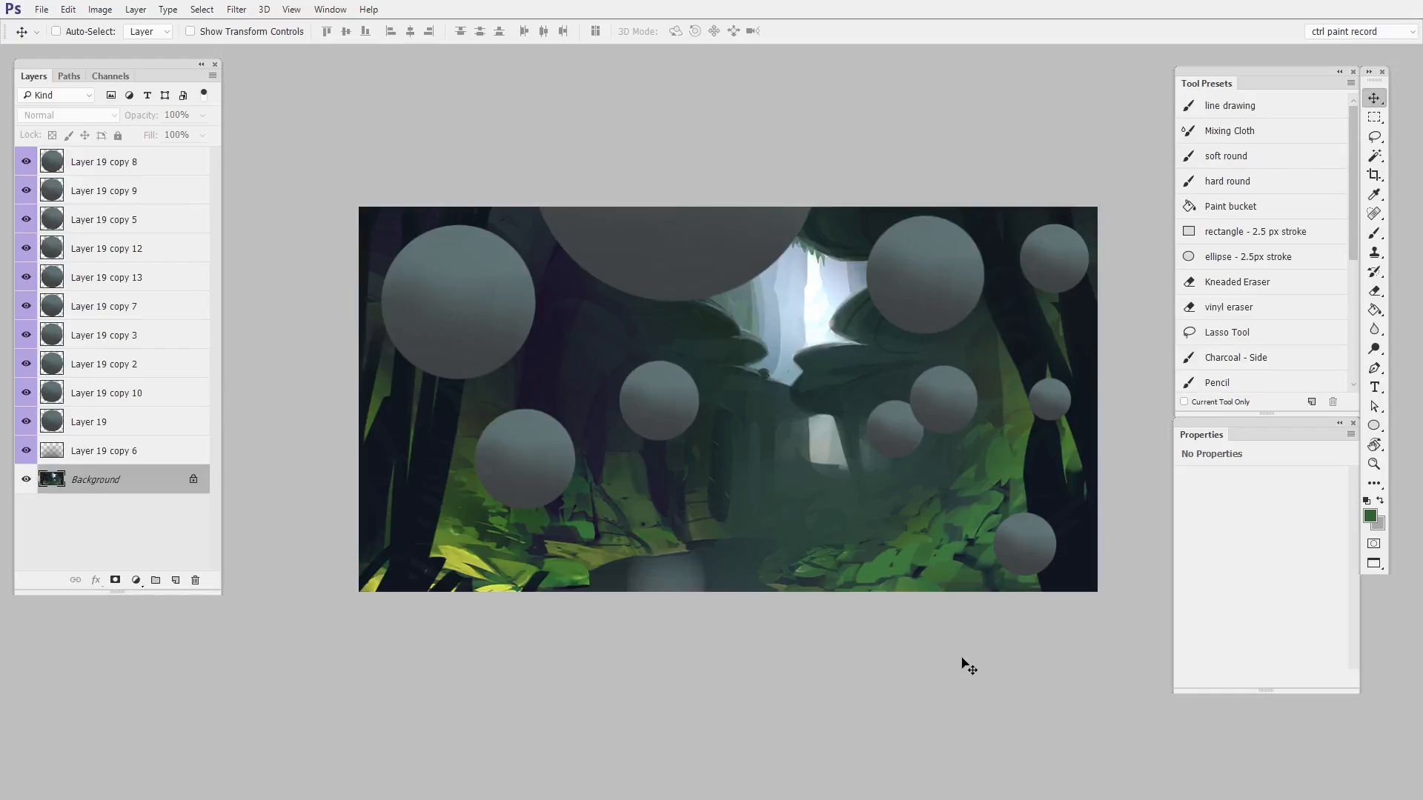
# Duplicate the right-middle sphere to just below the large upper-right sphere, and shift the original over the small neighbouring sphere
pyautogui.moveTo(1020, 485); pyautogui.dragTo(1045, 479)
pyautogui.moveTo(938, 373); pyautogui.dragTo(989, 305)
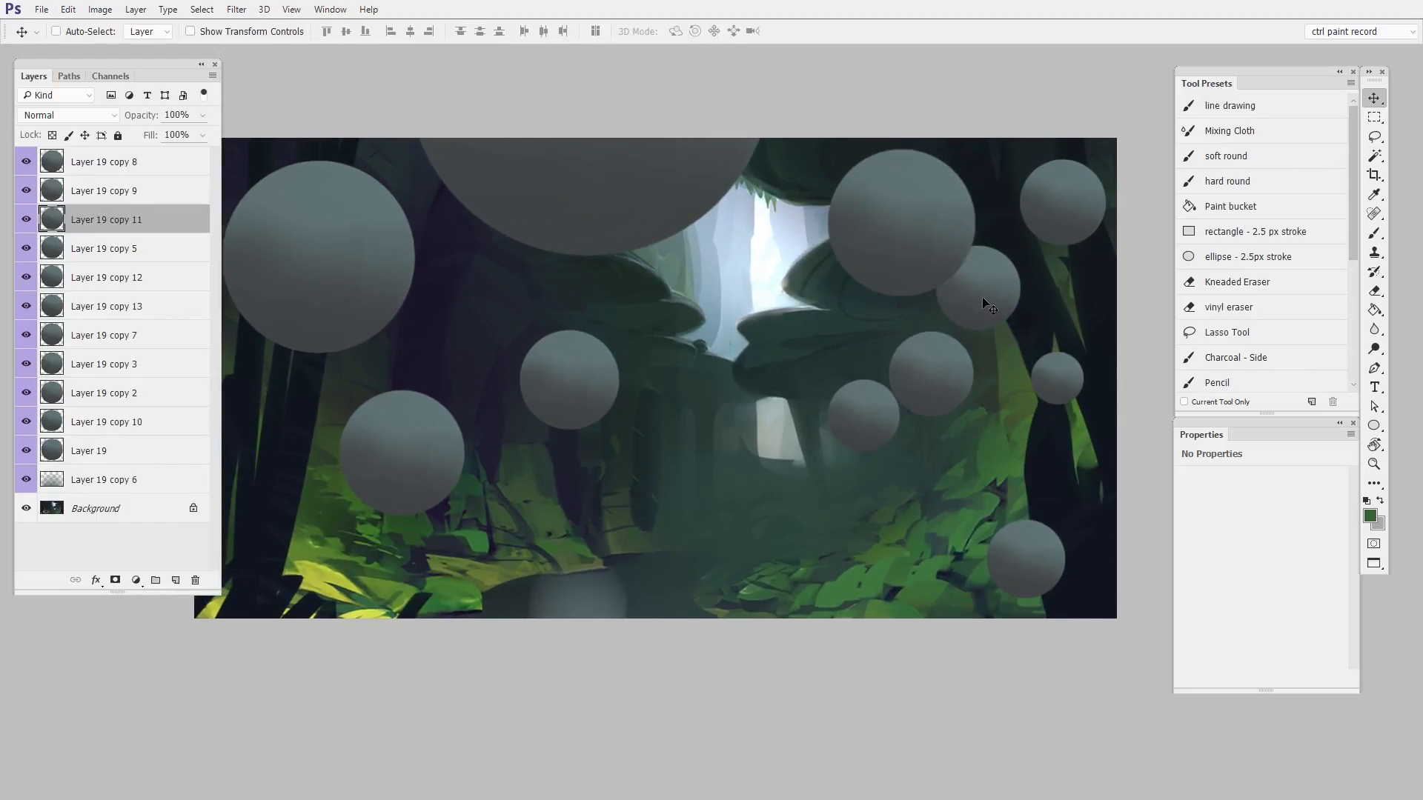
pyautogui.moveTo(1037, 569); pyautogui.dragTo(1018, 297)
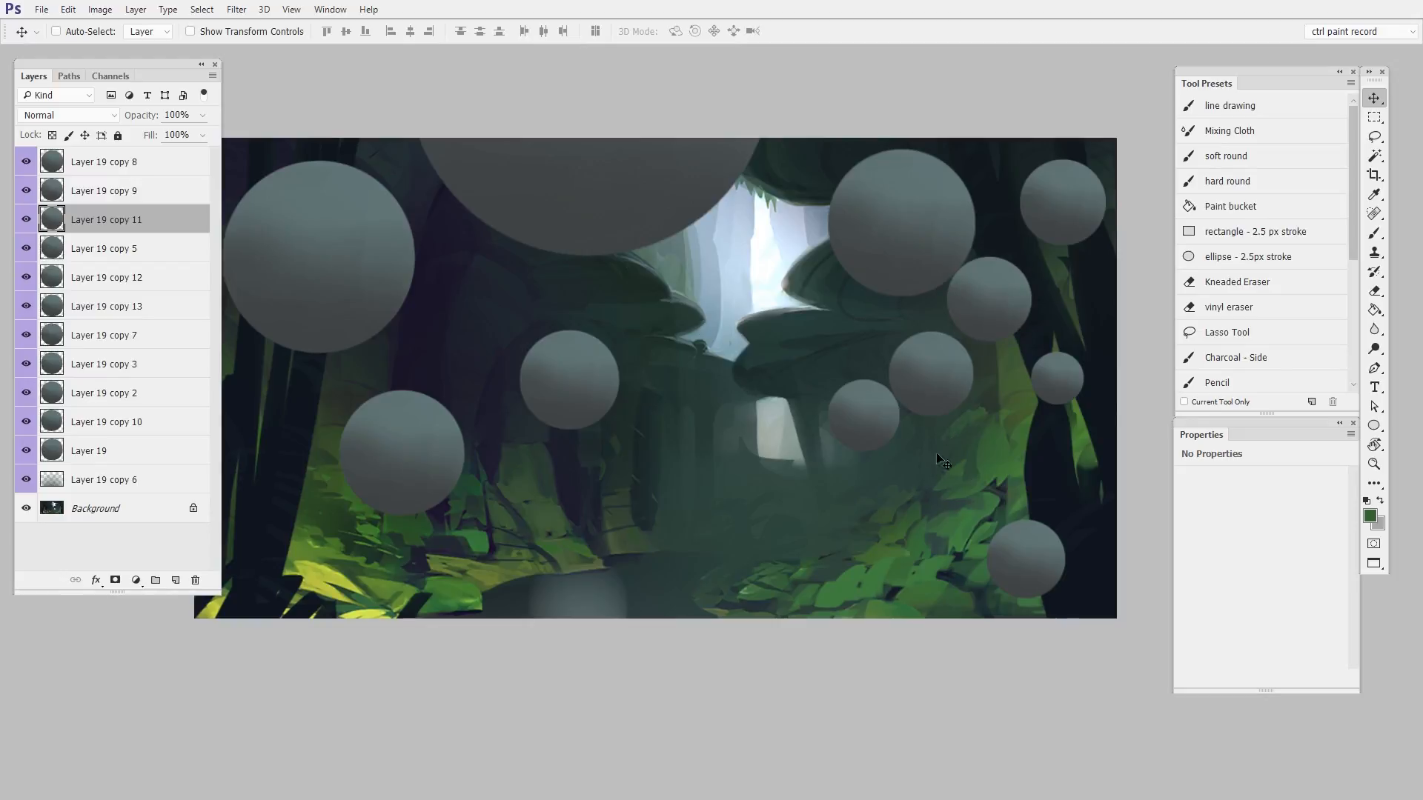
pyautogui.moveTo(938, 385); pyautogui.dragTo(904, 369)
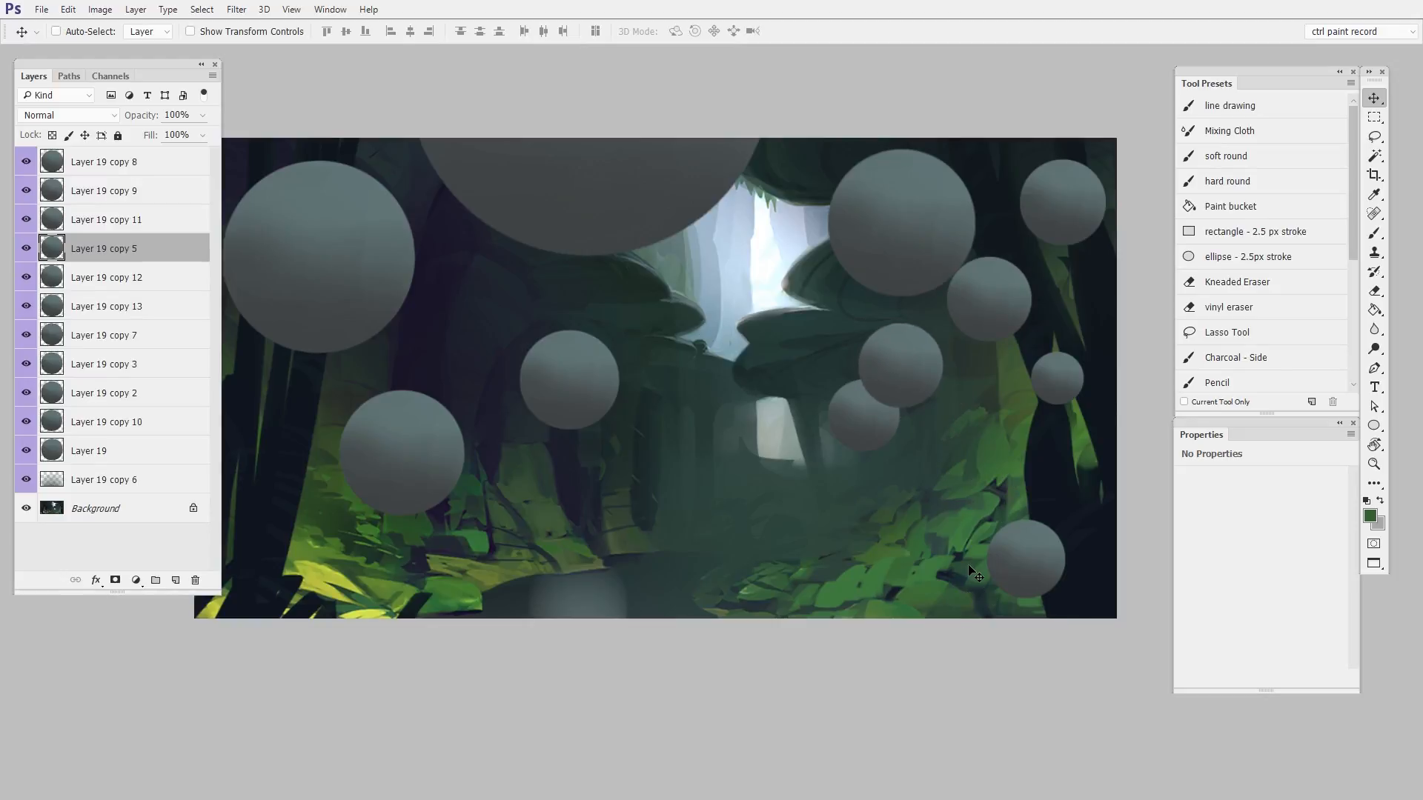
pyautogui.moveTo(662, 433); pyautogui.dragTo(727, 446)
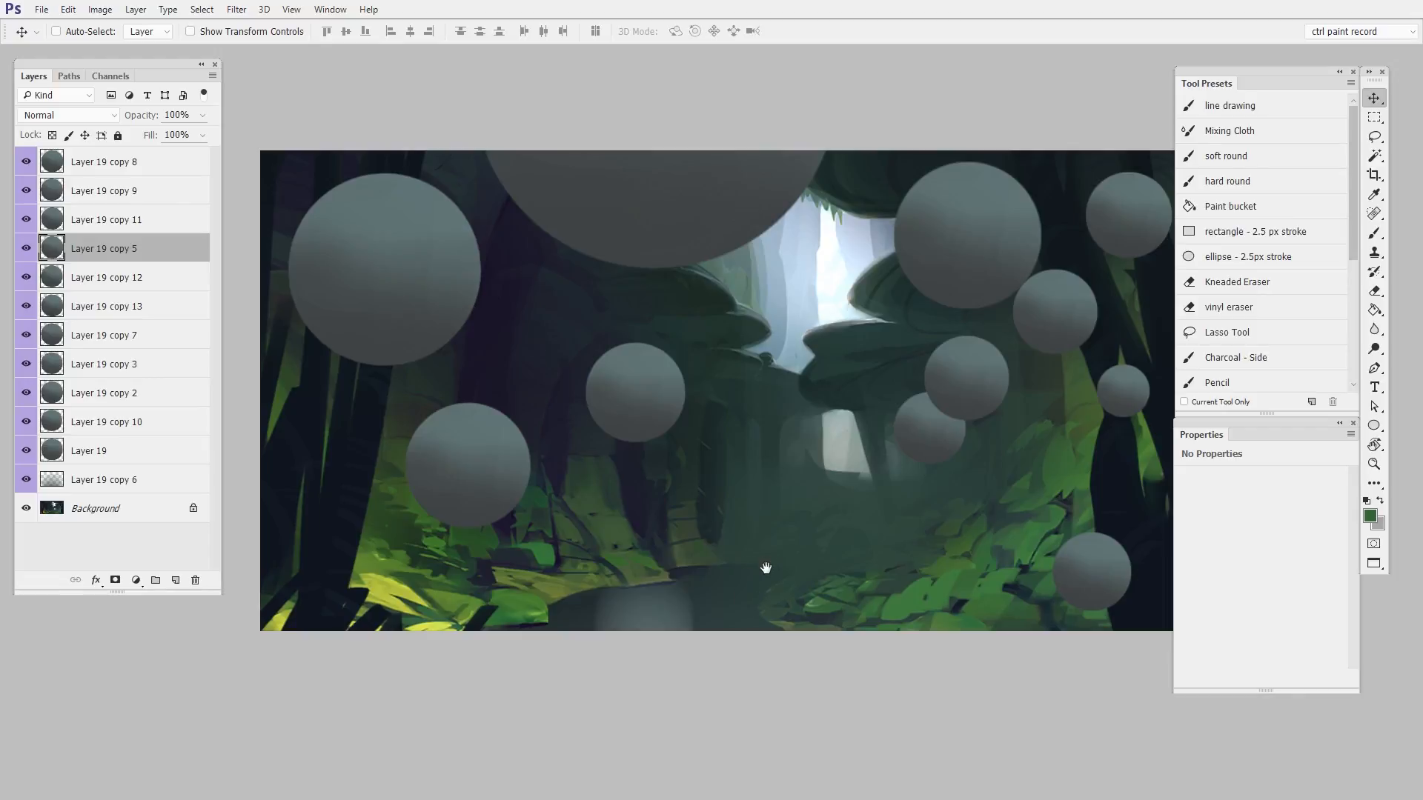
pyautogui.moveTo(763, 566); pyautogui.dragTo(741, 559)
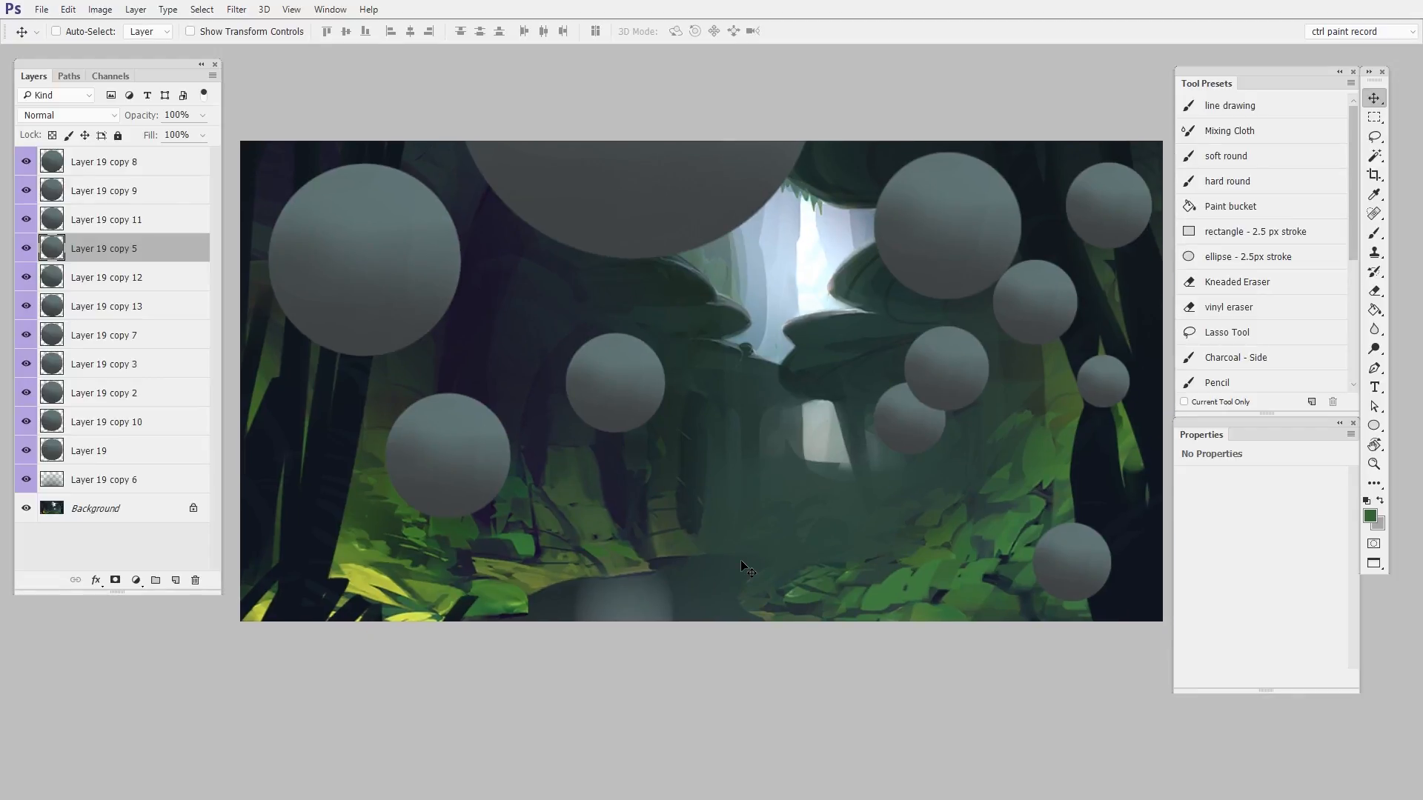
# Group all the sphere layers, from Layer 19 copy 8 down to Layer 19 copy 6
pyautogui.click(138, 163)
pyautogui.keyDown('shift'); pyautogui.click(113, 480); pyautogui.keyUp('shift')
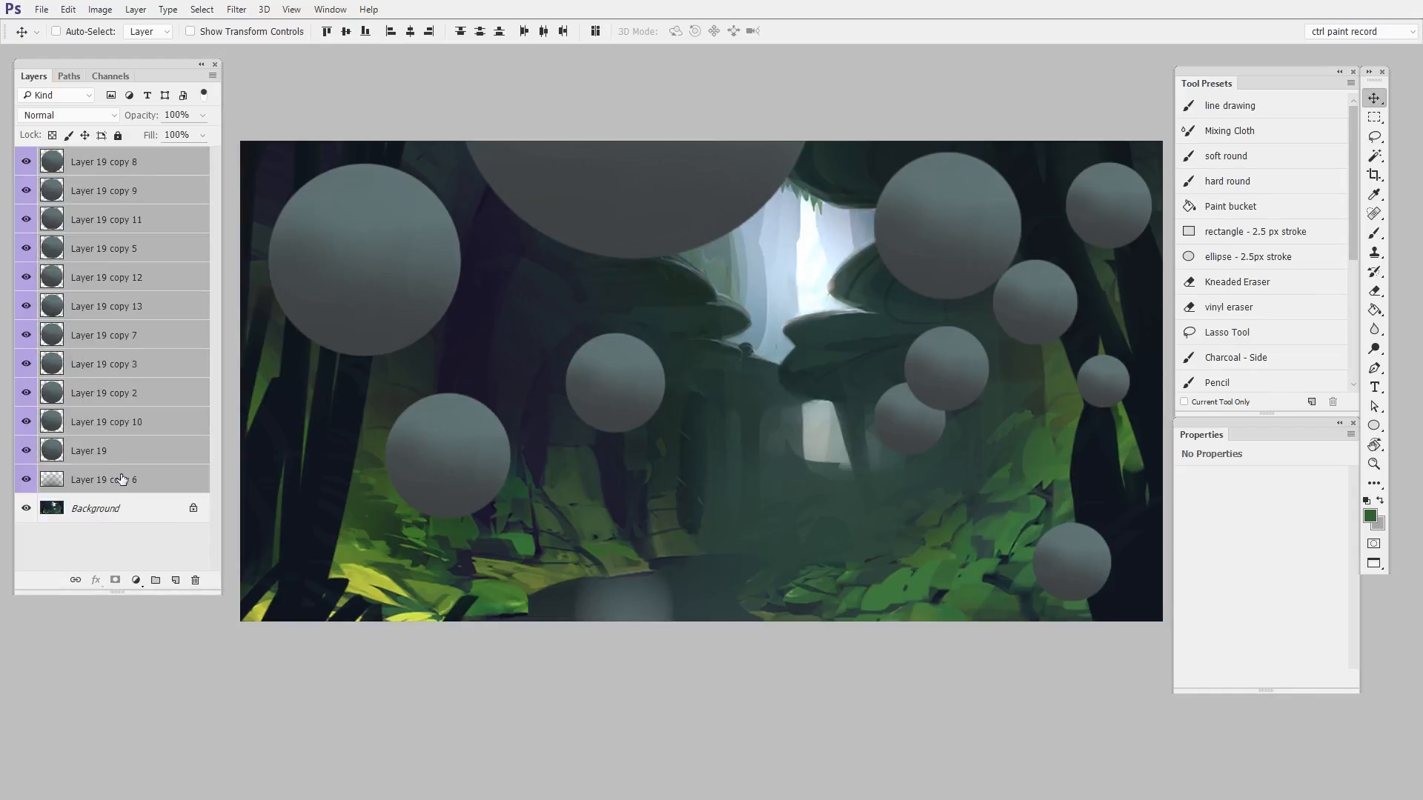
pyautogui.click(157, 582)
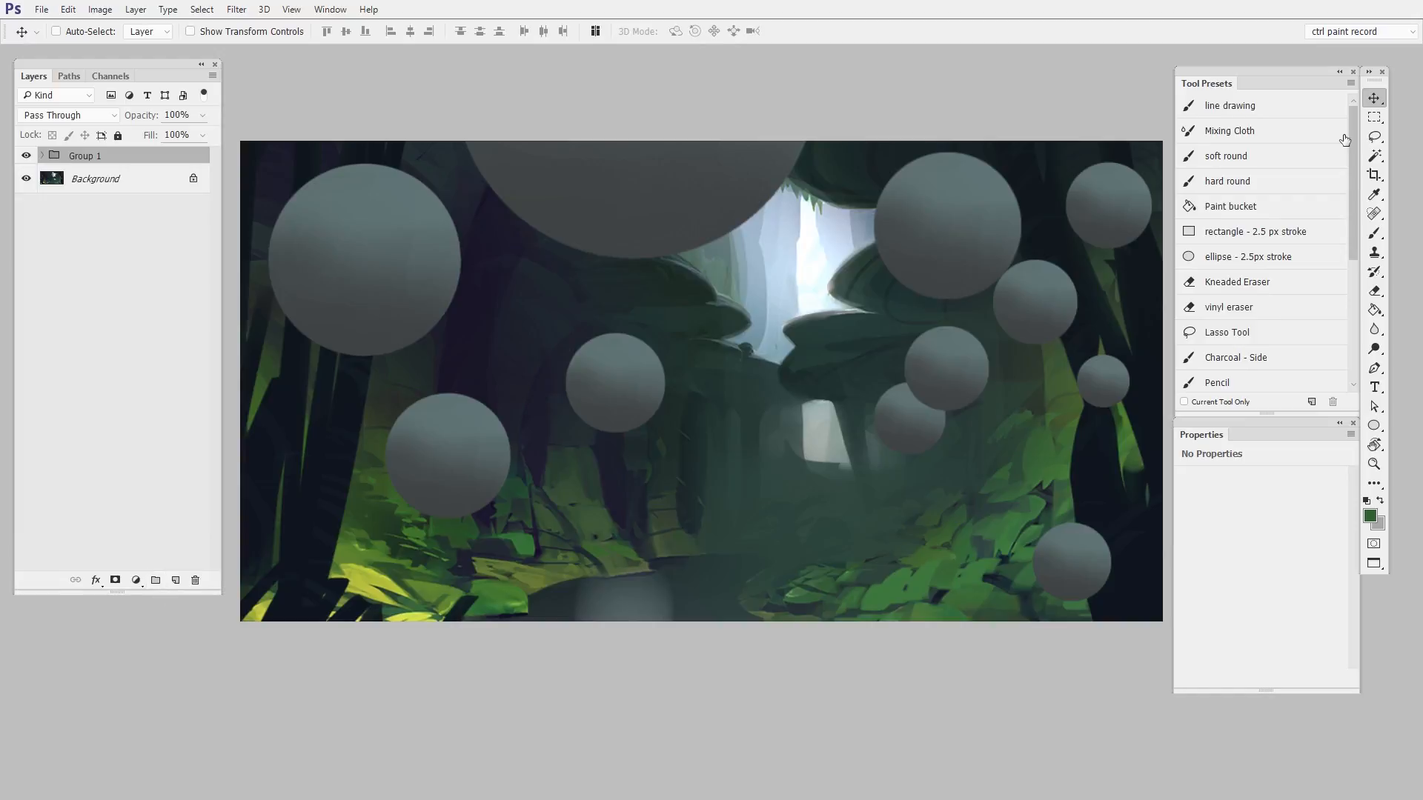
# Load the foreground channel as a selection and return to the RGB composite view
pyautogui.moveTo(1082, 533)
pyautogui.mouseDown()
pyautogui.moveTo(976, 501)
pyautogui.moveTo(1092, 562)
pyautogui.moveTo(1073, 561)
pyautogui.moveTo(1100, 541)
pyautogui.mouseUp()
pyautogui.click(110, 75)
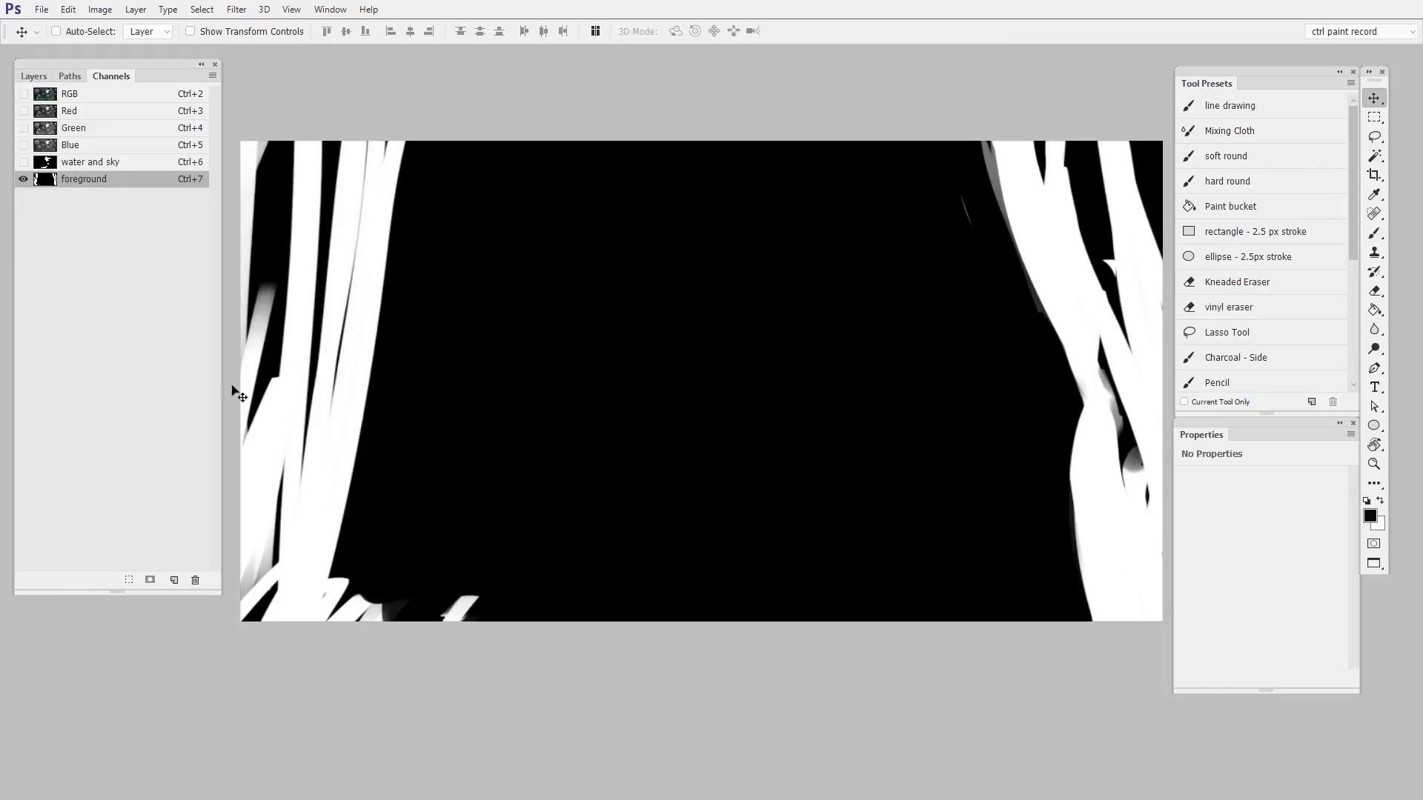
pyautogui.click(83, 179)
pyautogui.keyDown('ctrl'); pyautogui.click(43, 178); pyautogui.keyUp('ctrl')
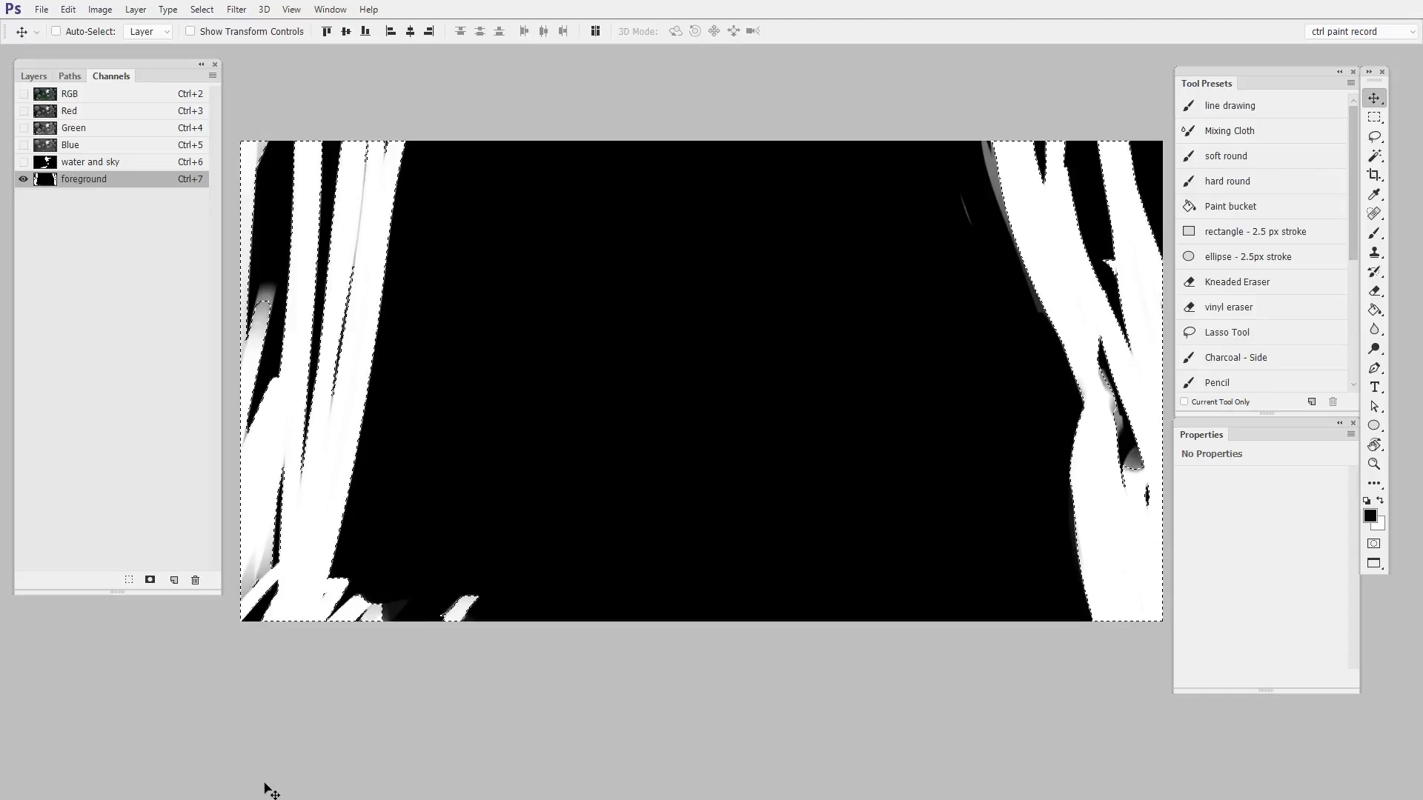
pyautogui.click(124, 95)
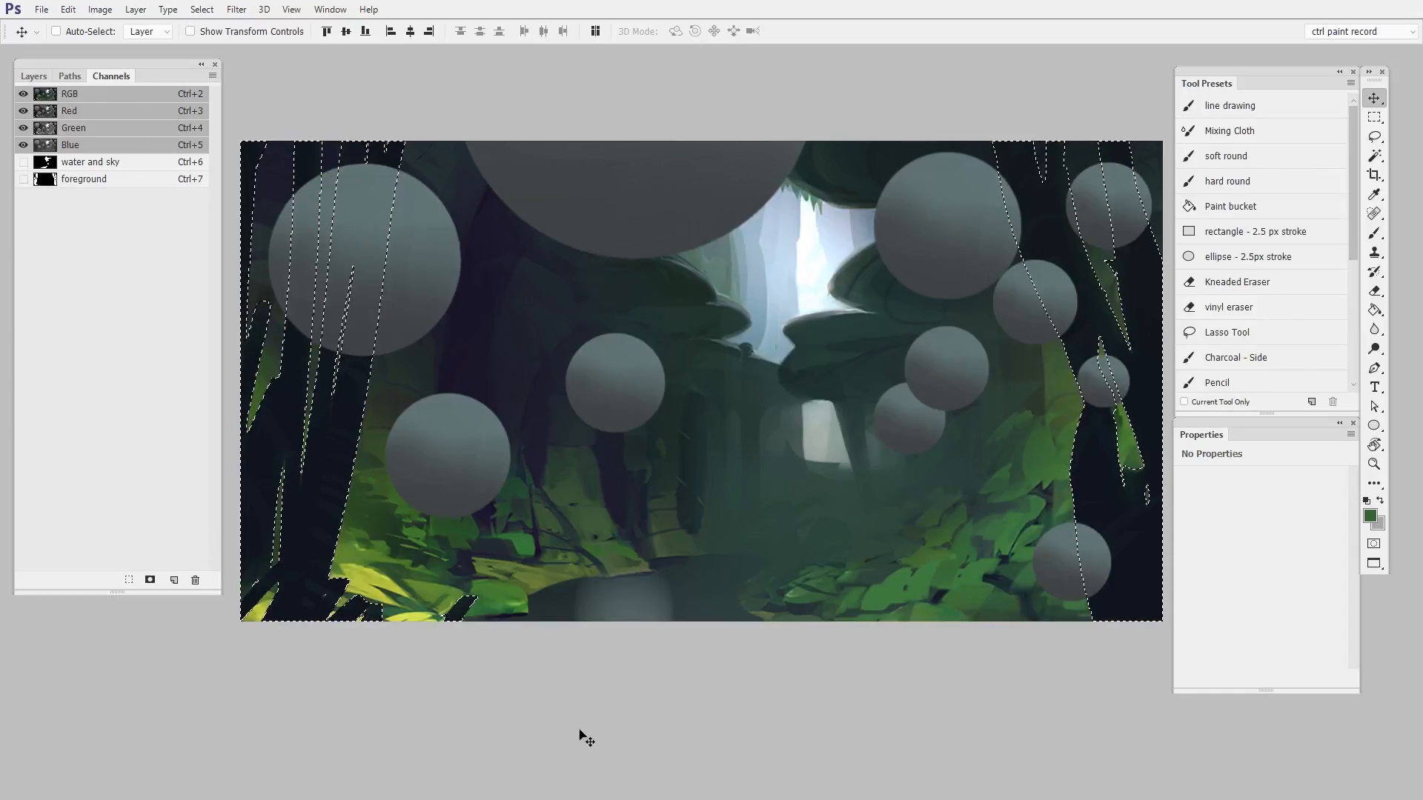
# Invert the foreground selection and add it as a layer mask on Group 1 so the trunks cover the spheres
pyautogui.moveTo(809, 463); pyautogui.dragTo(838, 461)
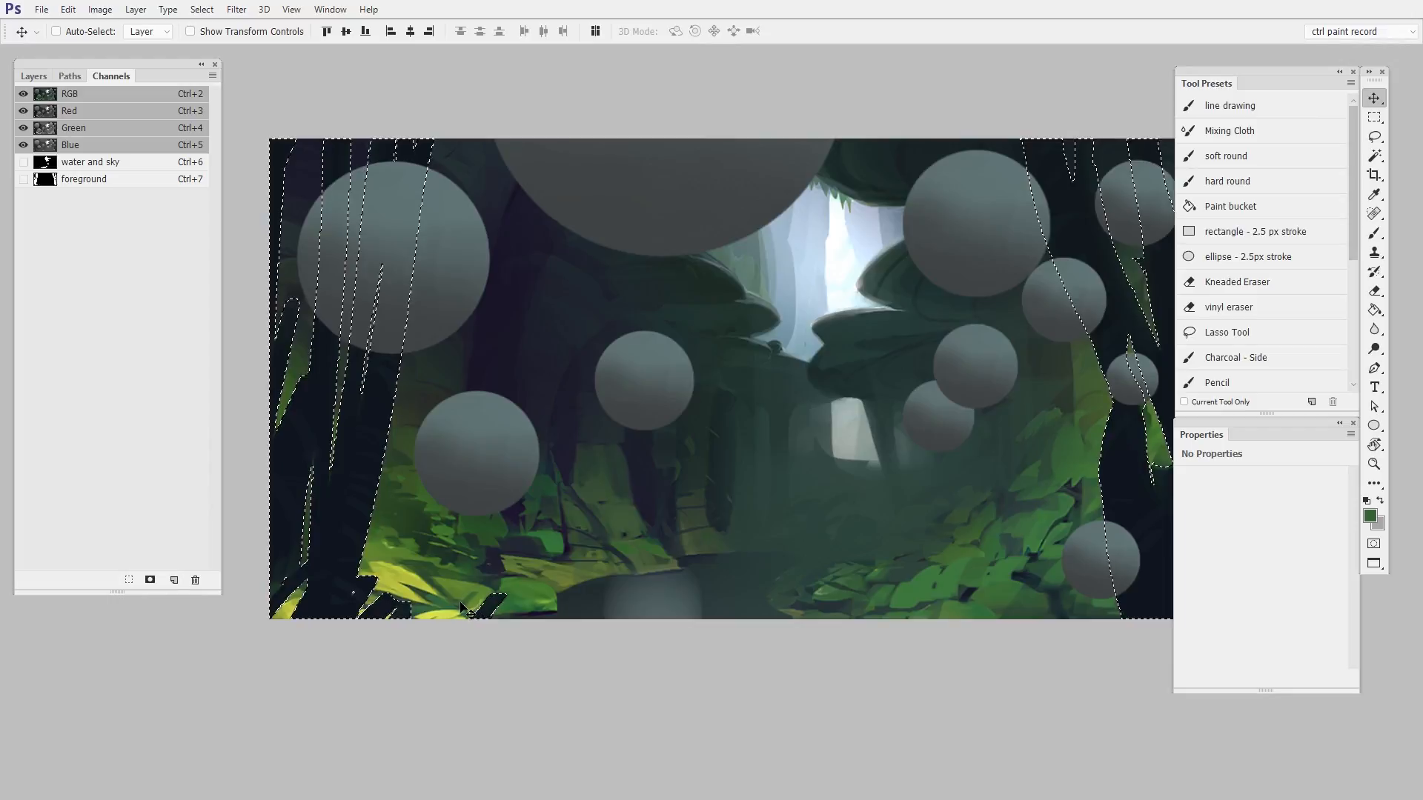
pyautogui.press('F7')
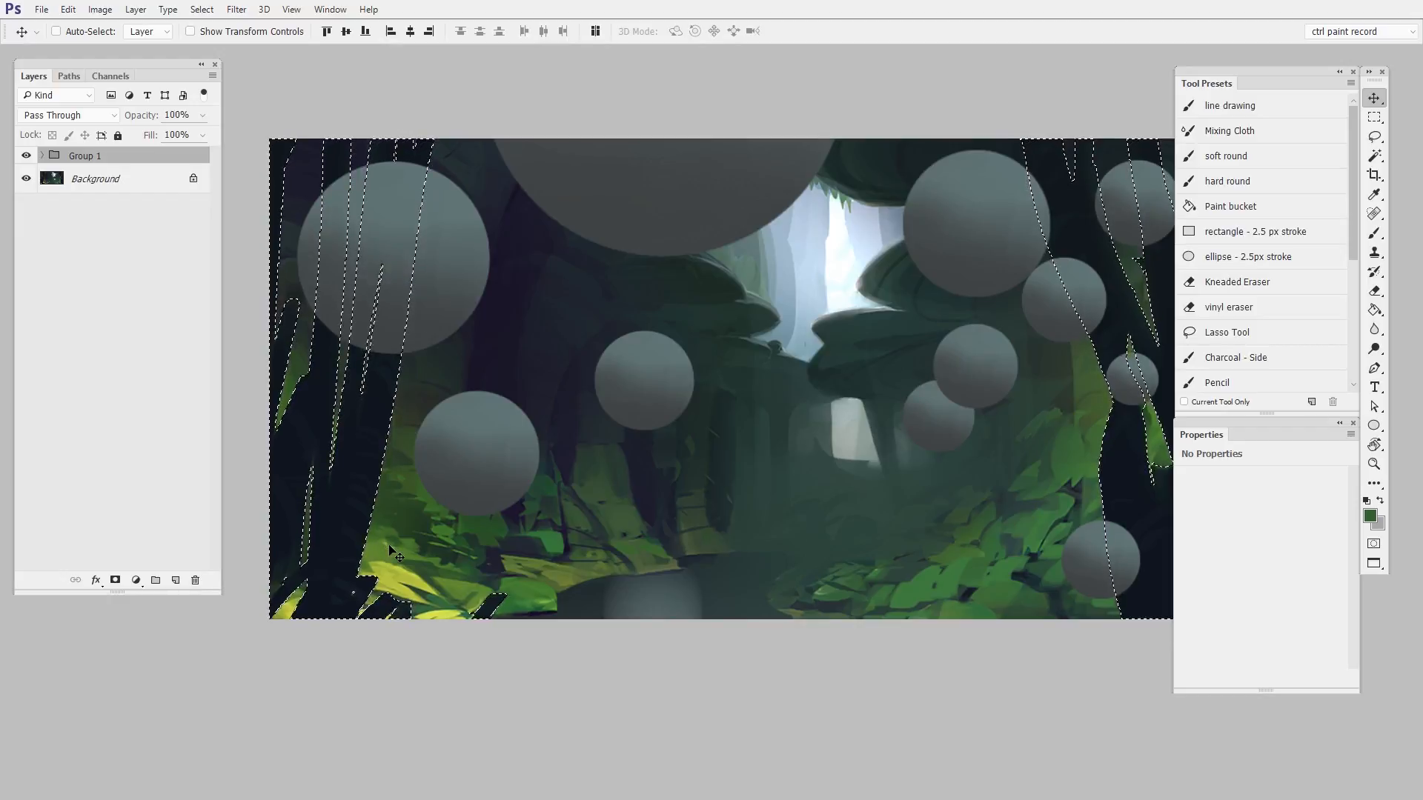
pyautogui.hotkey('ctrl', 'shift')
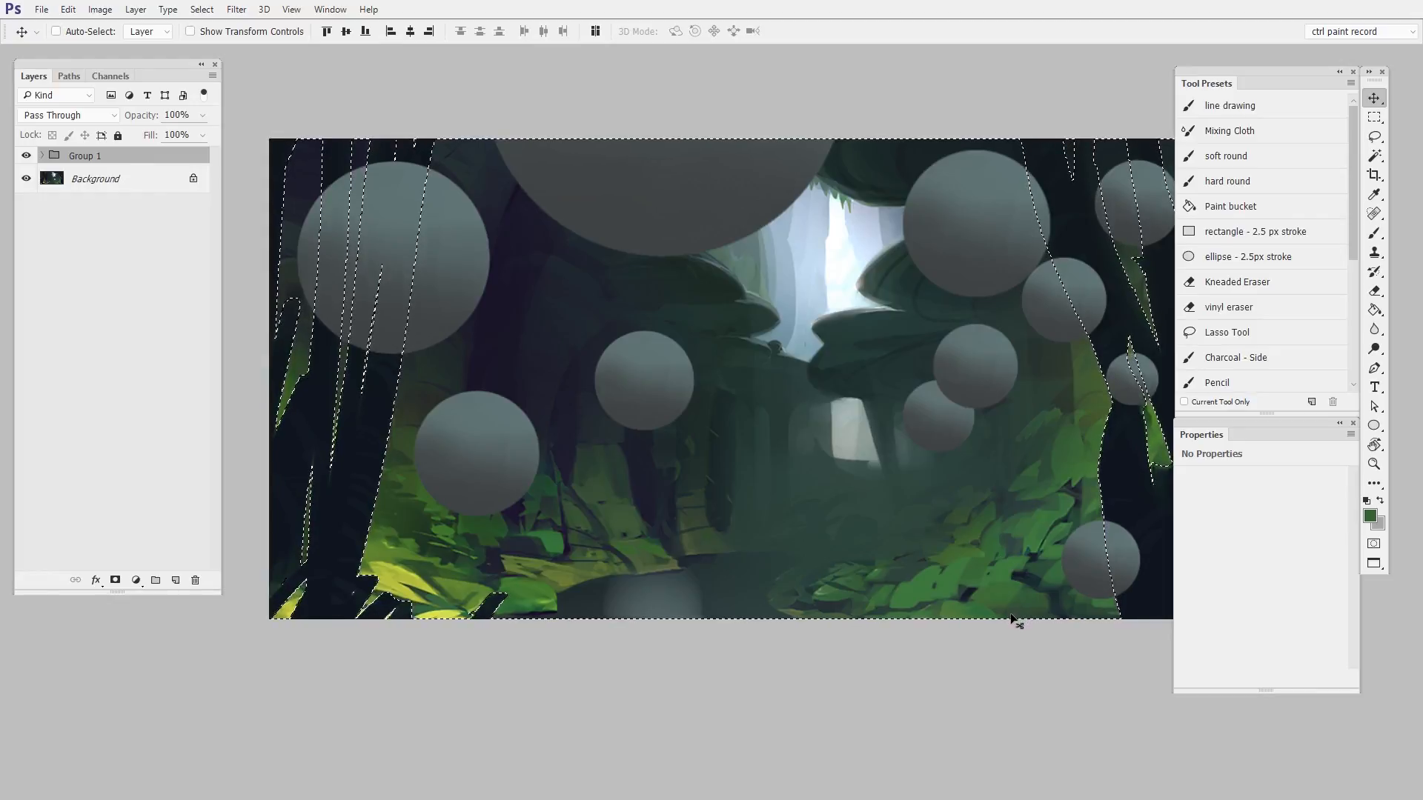
pyautogui.click(117, 582)
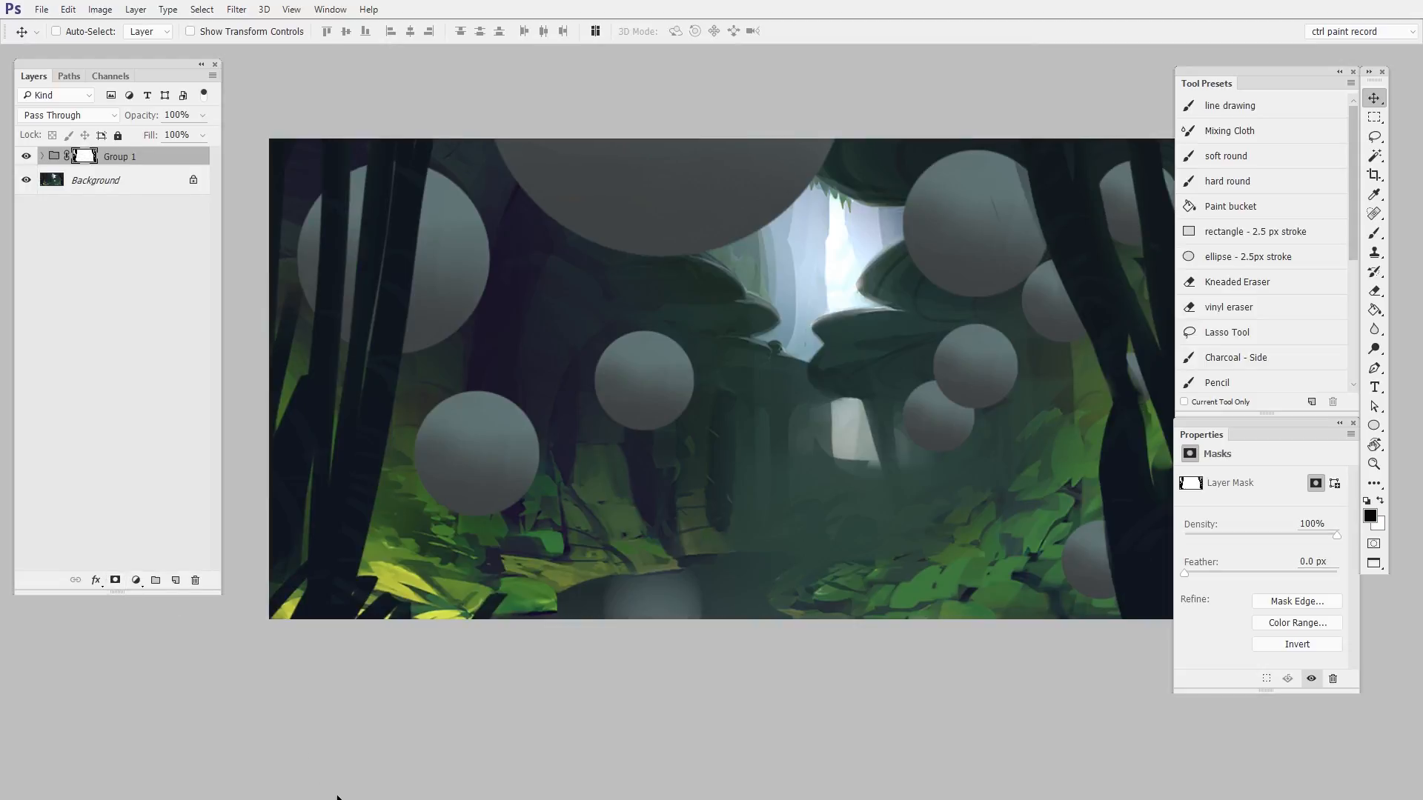
# Compare the spheres around the left tree trunks with the Group 1 mask disabled and enabled
pyautogui.moveTo(556, 378); pyautogui.dragTo(789, 402)
pyautogui.moveTo(691, 368); pyautogui.dragTo(726, 354)
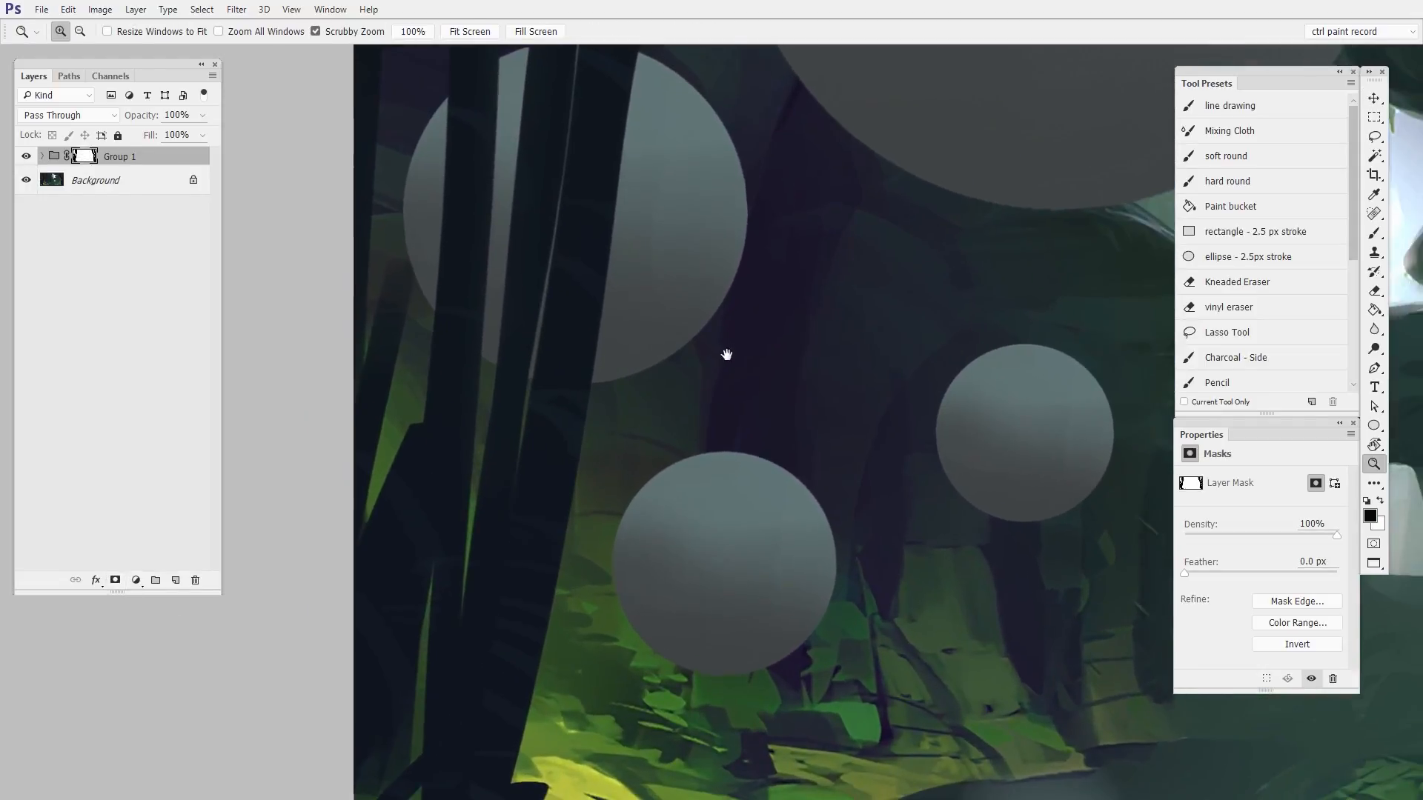
pyautogui.moveTo(756, 401); pyautogui.dragTo(738, 472)
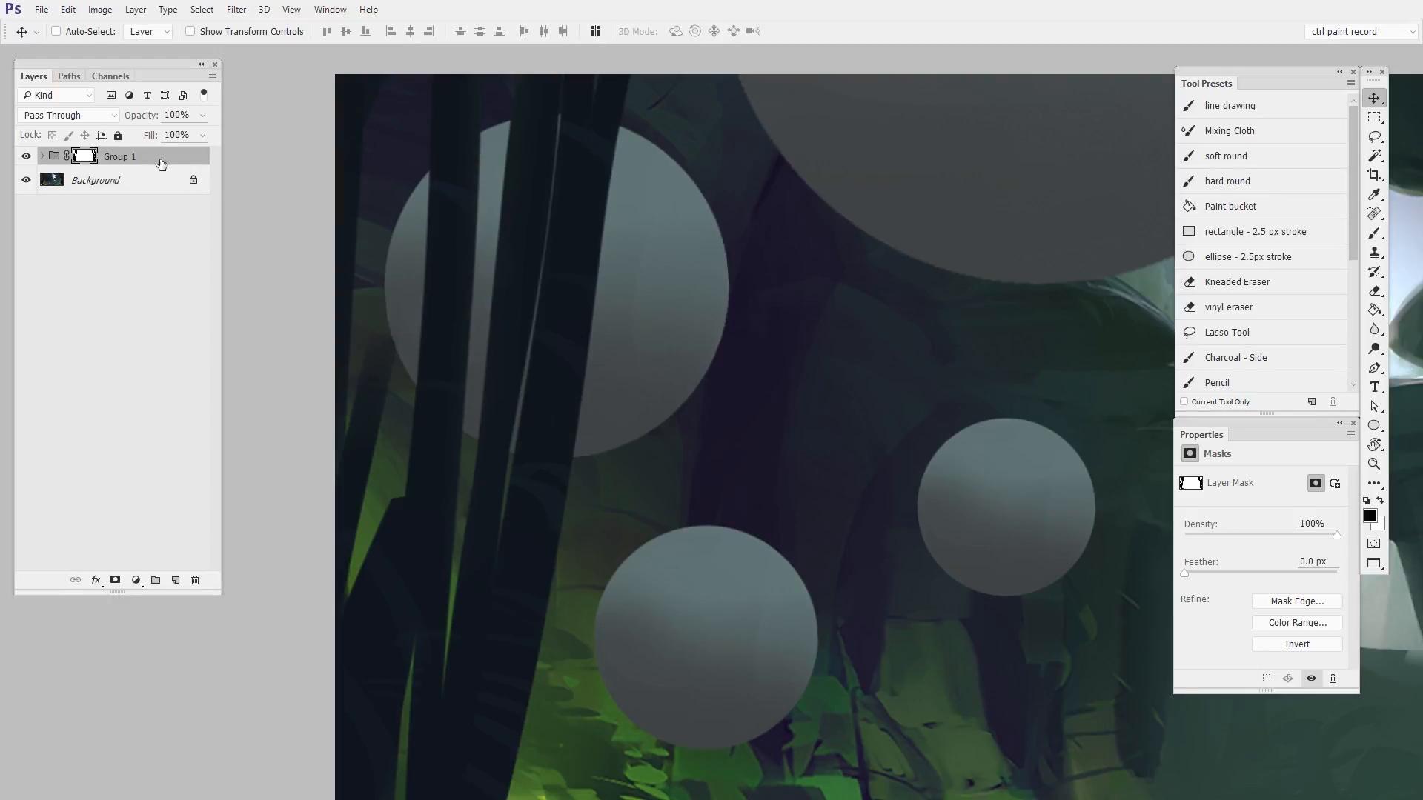
pyautogui.keyDown('shift'); pyautogui.click(86, 157); pyautogui.keyUp('shift')
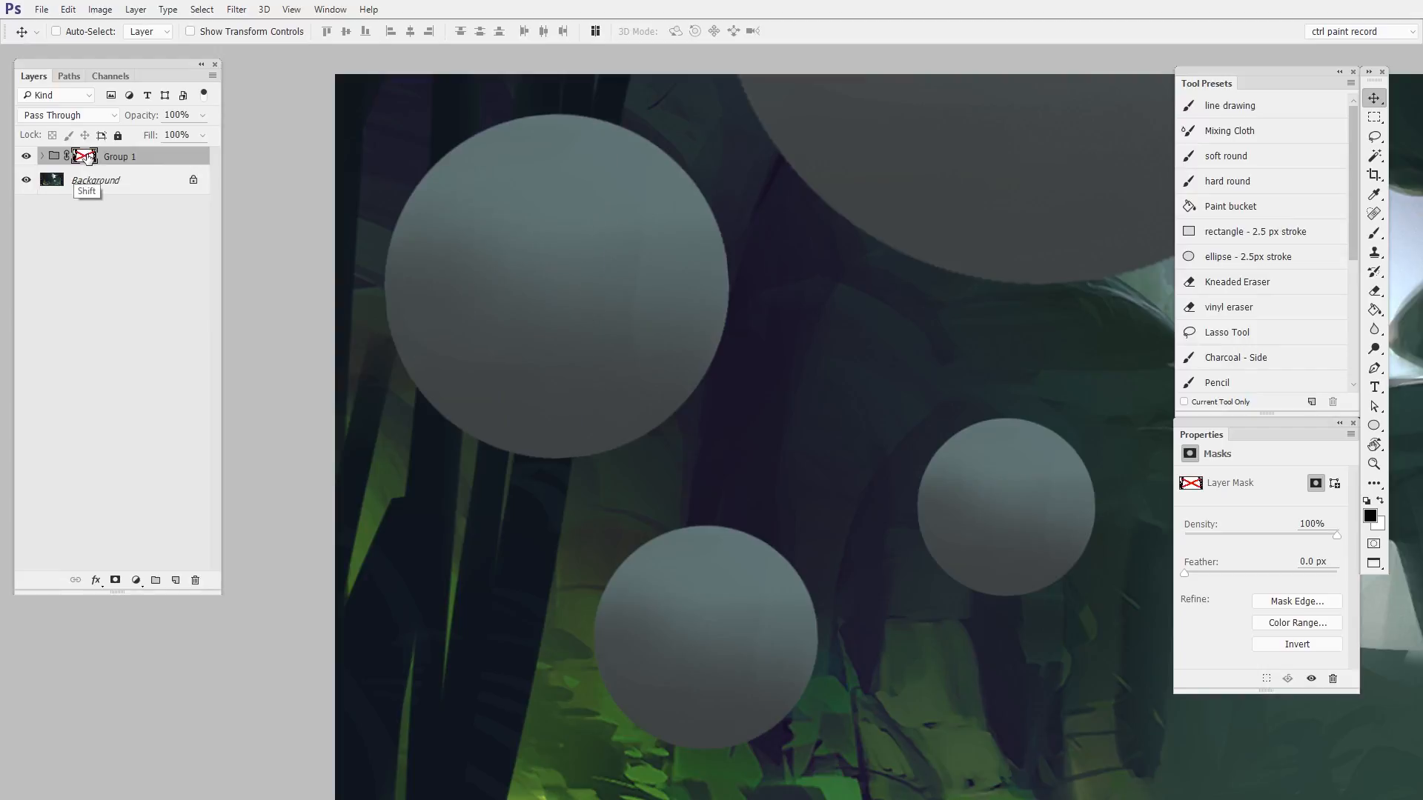
pyautogui.keyDown('shift'); pyautogui.click(88, 160); pyautogui.keyUp('shift')
pyautogui.moveTo(792, 535); pyautogui.dragTo(422, 487)
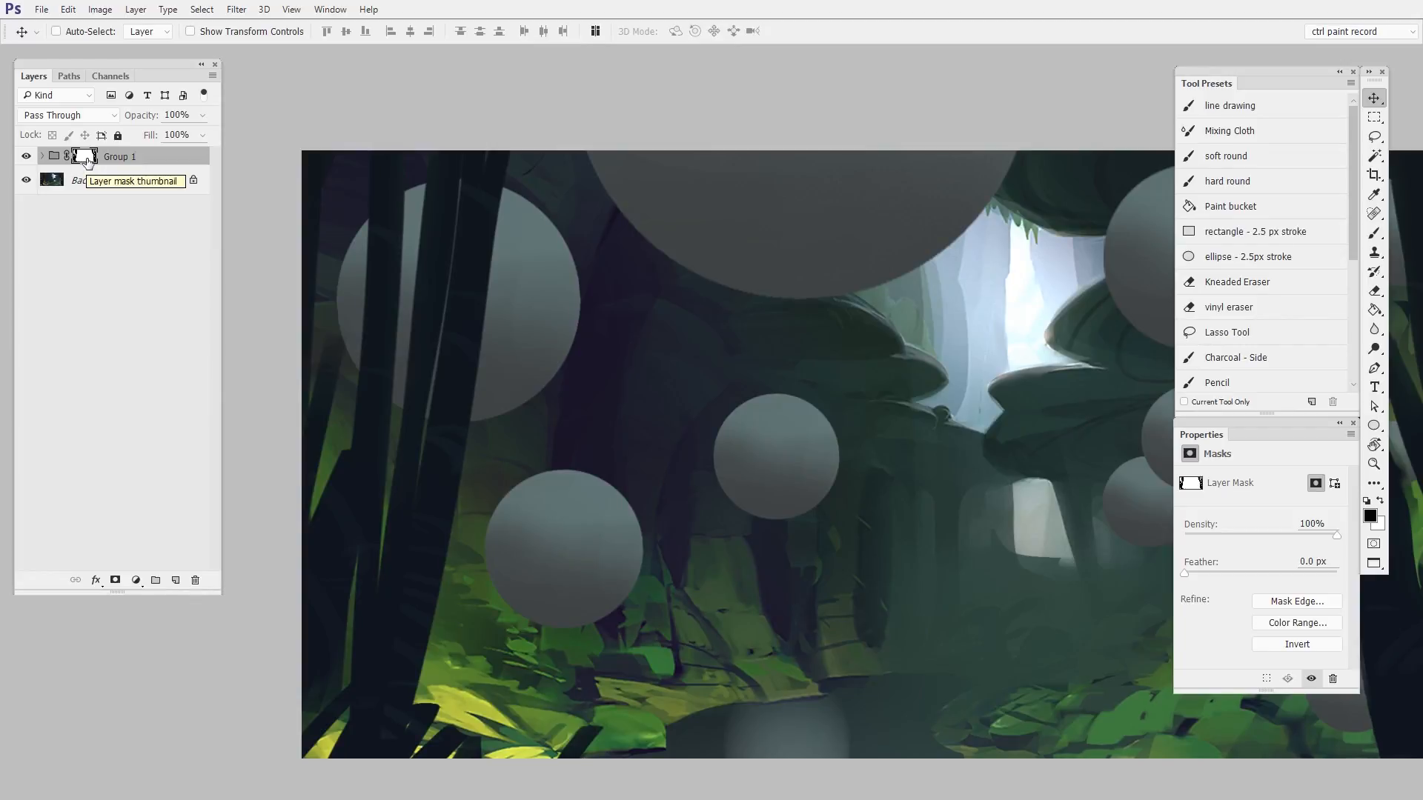
# Expand Group 1, duplicate the right-middle sphere to behind the lower part of the right trunk, and enlarge the copy slightly
pyautogui.click(43, 156)
pyautogui.moveTo(906, 596); pyautogui.dragTo(752, 598)
pyautogui.press('z')
pyautogui.click(1373, 100)
pyautogui.moveTo(1052, 515); pyautogui.dragTo(831, 574)
pyautogui.keyDown('ctrl'); pyautogui.click(874, 496); pyautogui.keyUp('ctrl')
pyautogui.press('z')
pyautogui.moveTo(831, 570); pyautogui.dragTo(882, 569)
pyautogui.press('v')
pyautogui.moveTo(769, 495); pyautogui.dragTo(964, 662)
pyautogui.hotkey('ctrl', 't')
pyautogui.moveTo(1013, 569); pyautogui.dragTo(1036, 545)
pyautogui.press('Return')
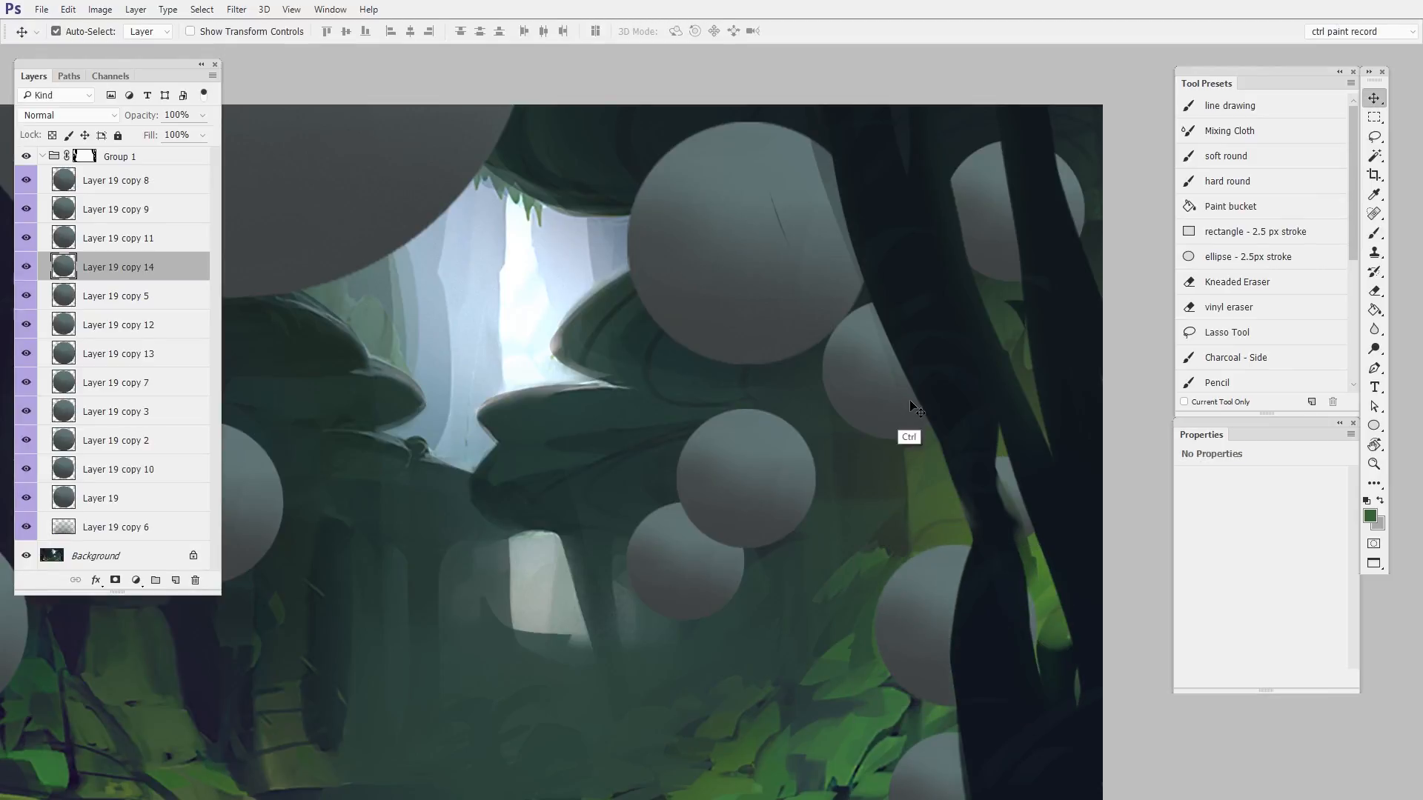
# Duplicate the sphere below the large upper-right sphere, place the copy between the right tree trunks and scale it down
pyautogui.keyDown('ctrl'); pyautogui.click(900, 403); pyautogui.keyUp('ctrl')
pyautogui.moveTo(900, 403); pyautogui.dragTo(1034, 426)
pyautogui.hotkey('ctrl', 't')
pyautogui.press('Return')
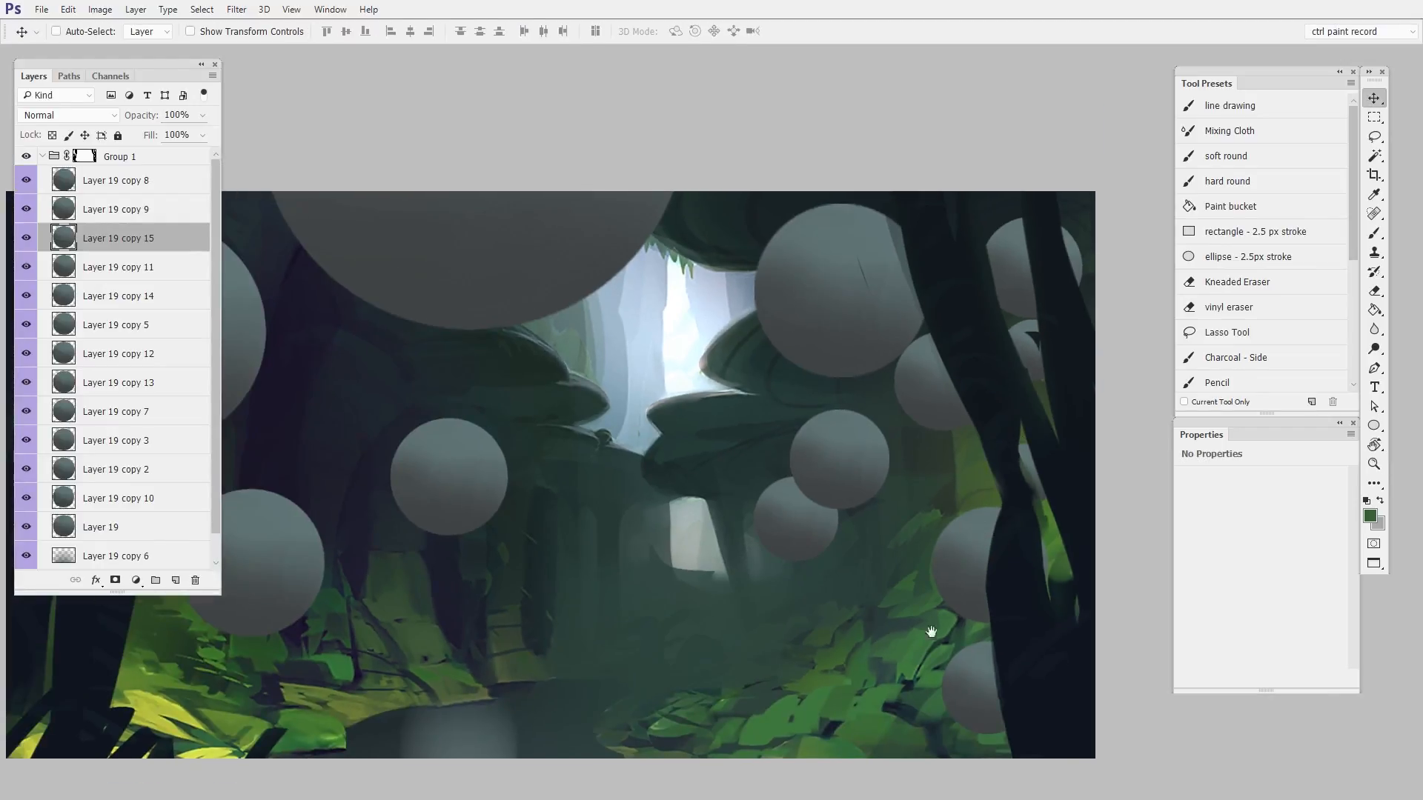
# Duplicate the lower-left sphere, scale the copy down and place it partly behind the left tree trunks
pyautogui.moveTo(925, 651); pyautogui.dragTo(1010, 597)
pyautogui.moveTo(743, 560); pyautogui.dragTo(991, 570)
pyautogui.keyDown('ctrl'); pyautogui.click(610, 531); pyautogui.keyUp('ctrl')
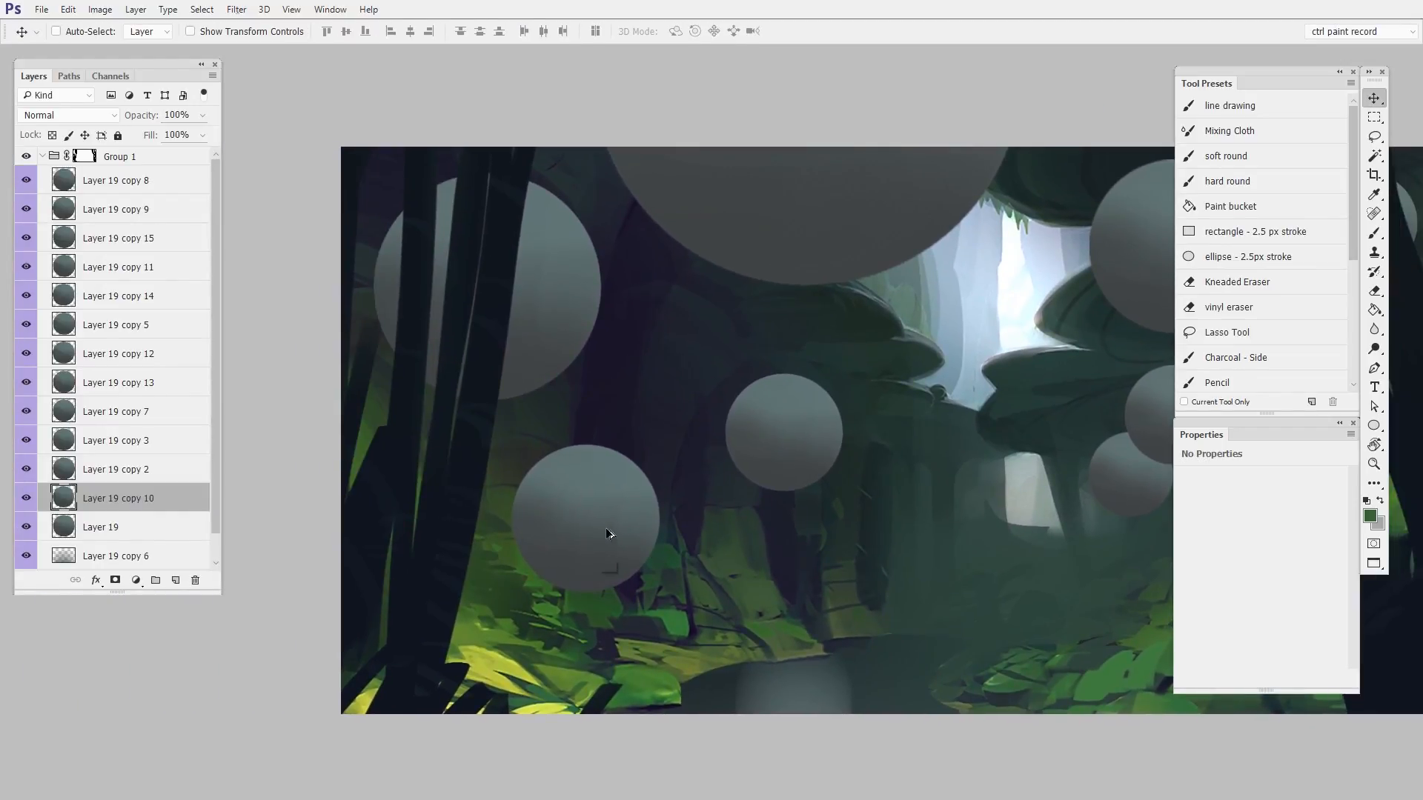
pyautogui.moveTo(610, 531); pyautogui.dragTo(501, 550)
pyautogui.moveTo(944, 638); pyautogui.dragTo(894, 636)
pyautogui.hotkey('ctrl', 't')
pyautogui.moveTo(501, 461); pyautogui.dragTo(484, 491)
pyautogui.press('Return')
pyautogui.moveTo(471, 540); pyautogui.dragTo(501, 491)
pyautogui.moveTo(835, 585); pyautogui.dragTo(659, 564)
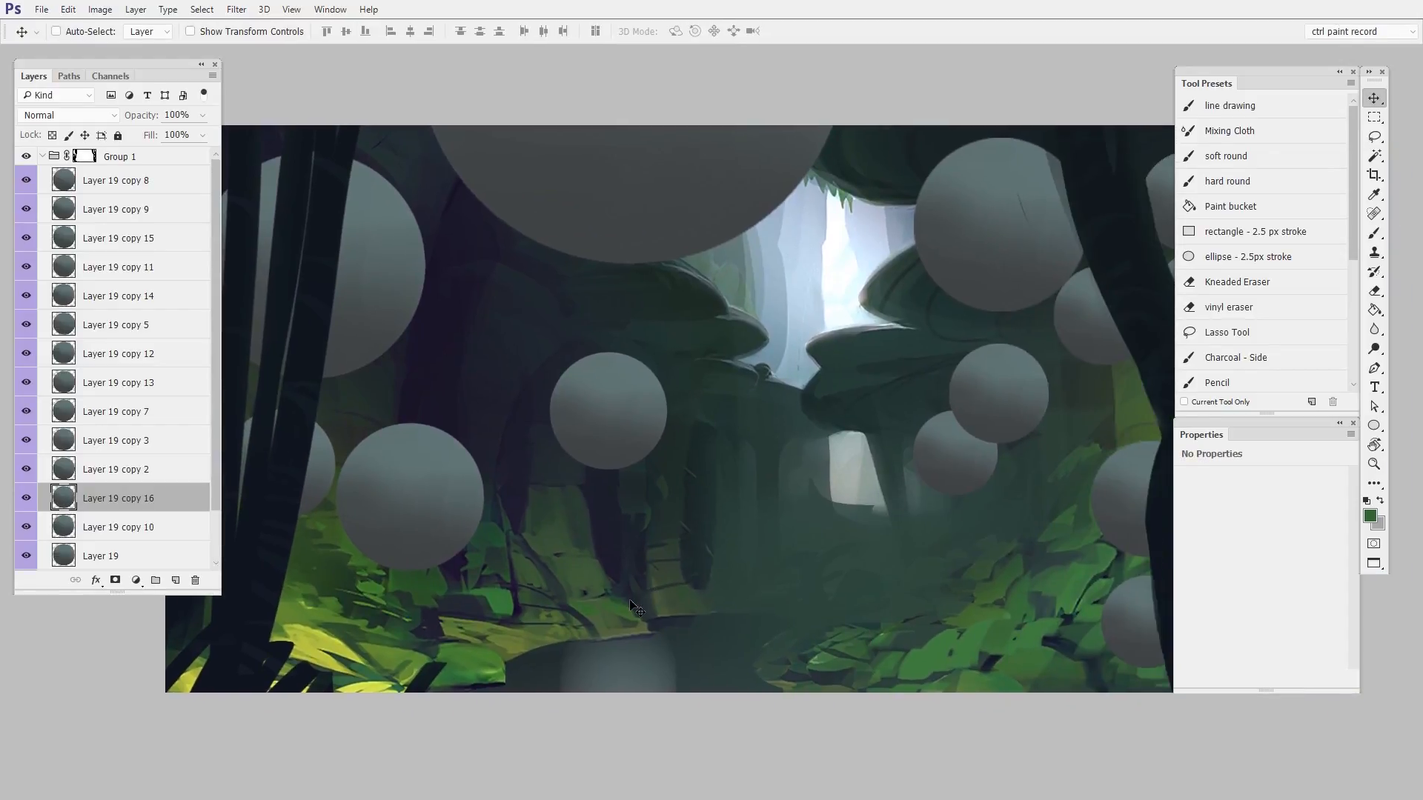
pyautogui.moveTo(998, 667); pyautogui.dragTo(943, 684)
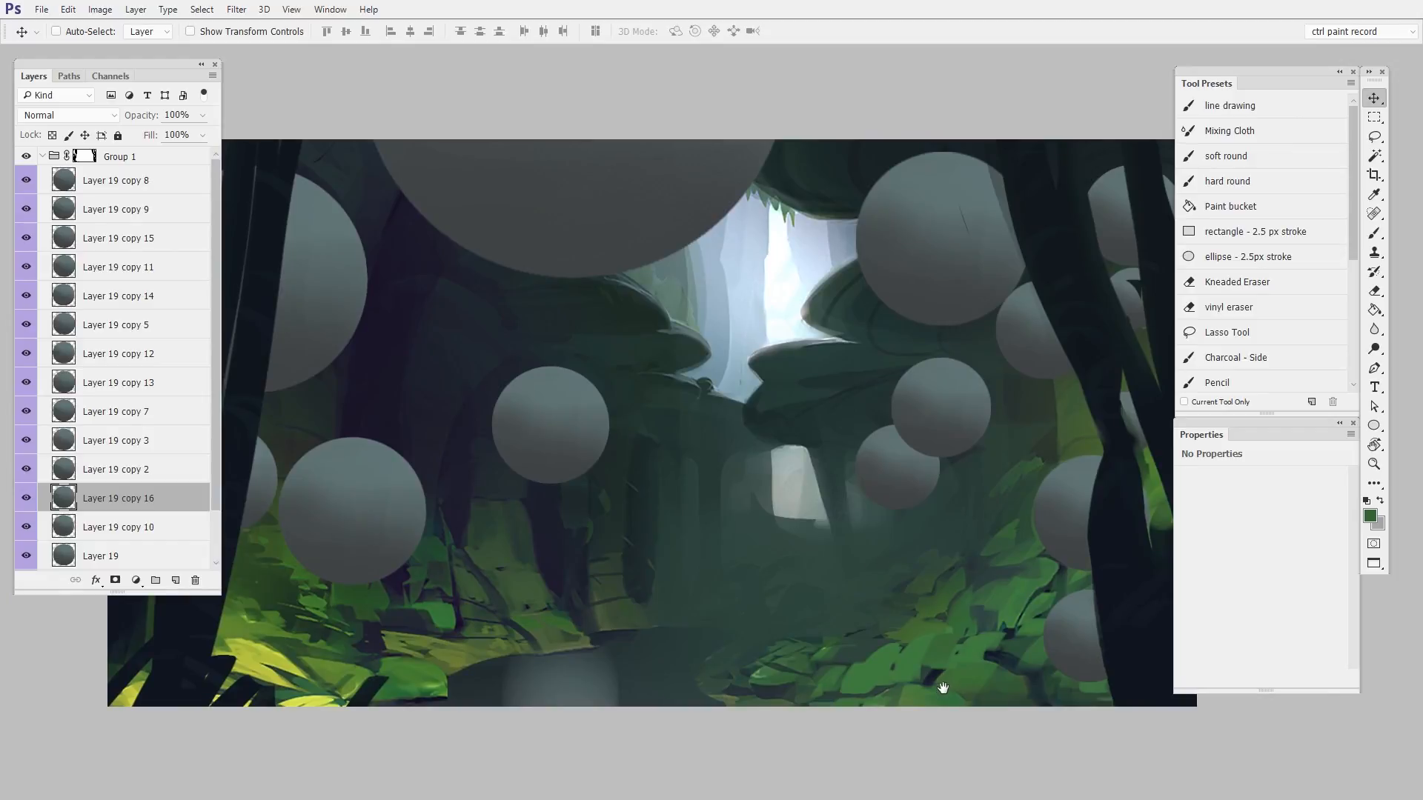
# Collapse and hide Group 1, and add a new empty layer directly above the Background layer
pyautogui.click(41, 156)
pyautogui.click(27, 157)
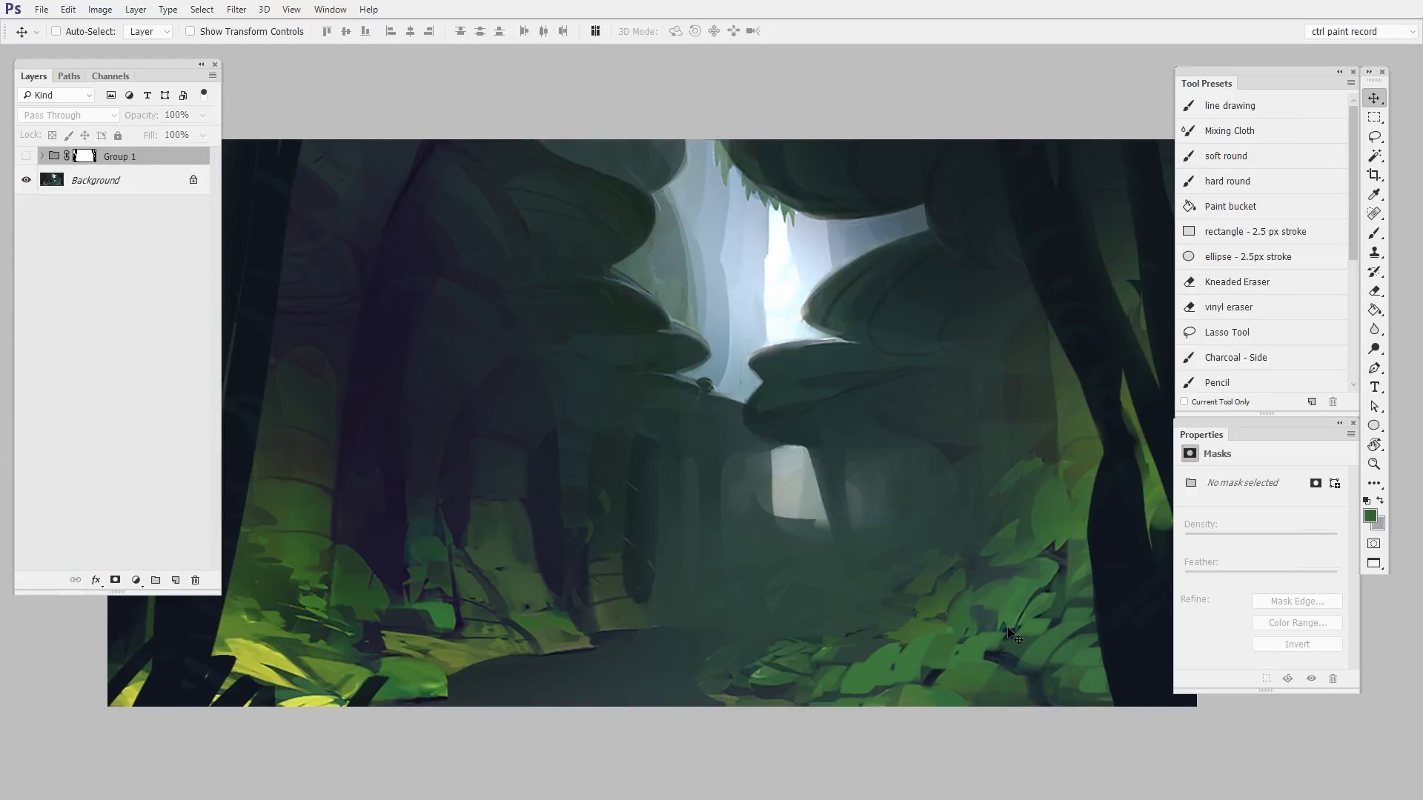
pyautogui.click(136, 178)
pyautogui.moveTo(961, 615); pyautogui.dragTo(845, 617)
pyautogui.hotkey('ctrl', 'alt', 'shift', 'n')
# With a hard round brush and the dark colour sampled from the trunk, paint plant silhouettes across the lower-right foreground
pyautogui.press('b')
pyautogui.moveTo(1010, 584); pyautogui.dragTo(960, 597)
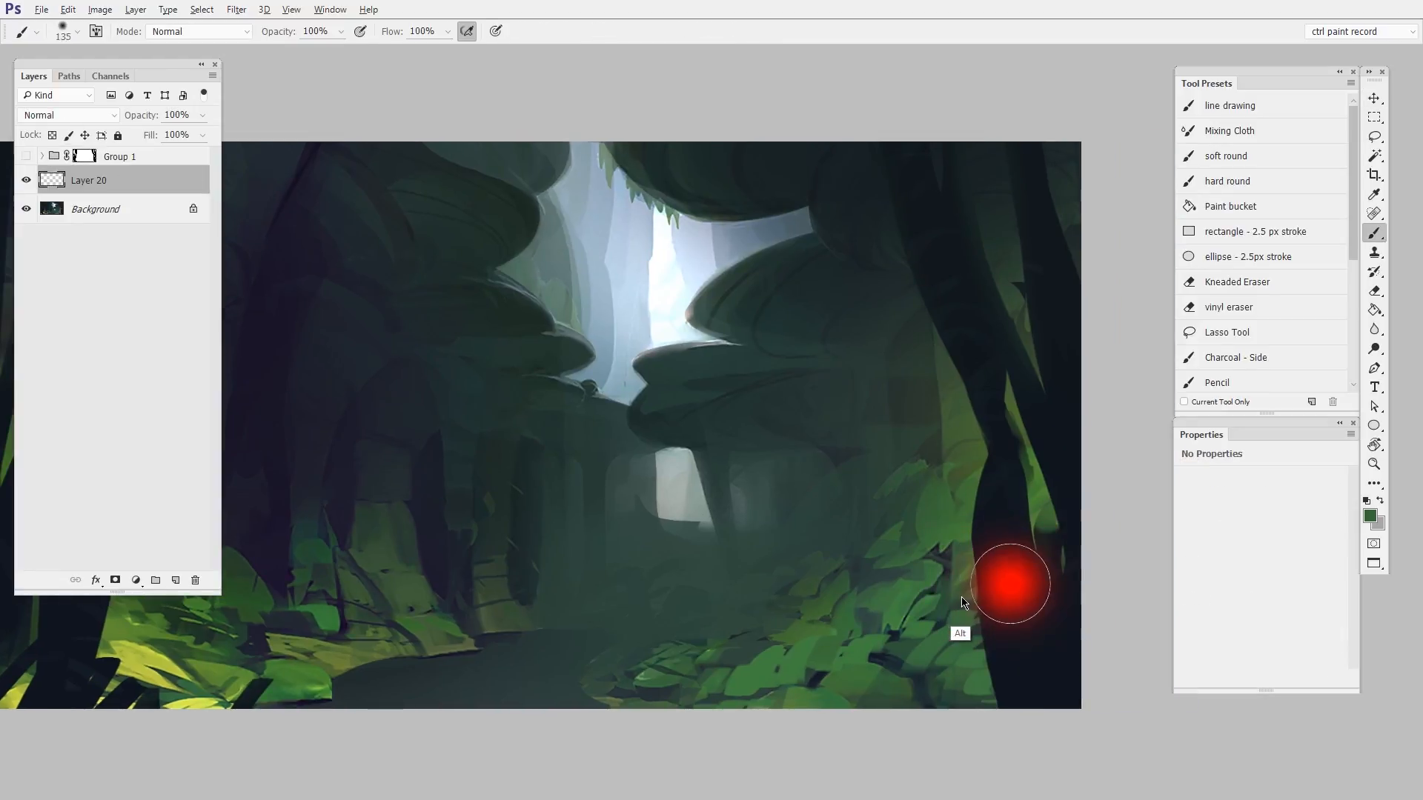
pyautogui.rightClick(969, 590)
pyautogui.click(985, 608)
pyautogui.click(889, 699)
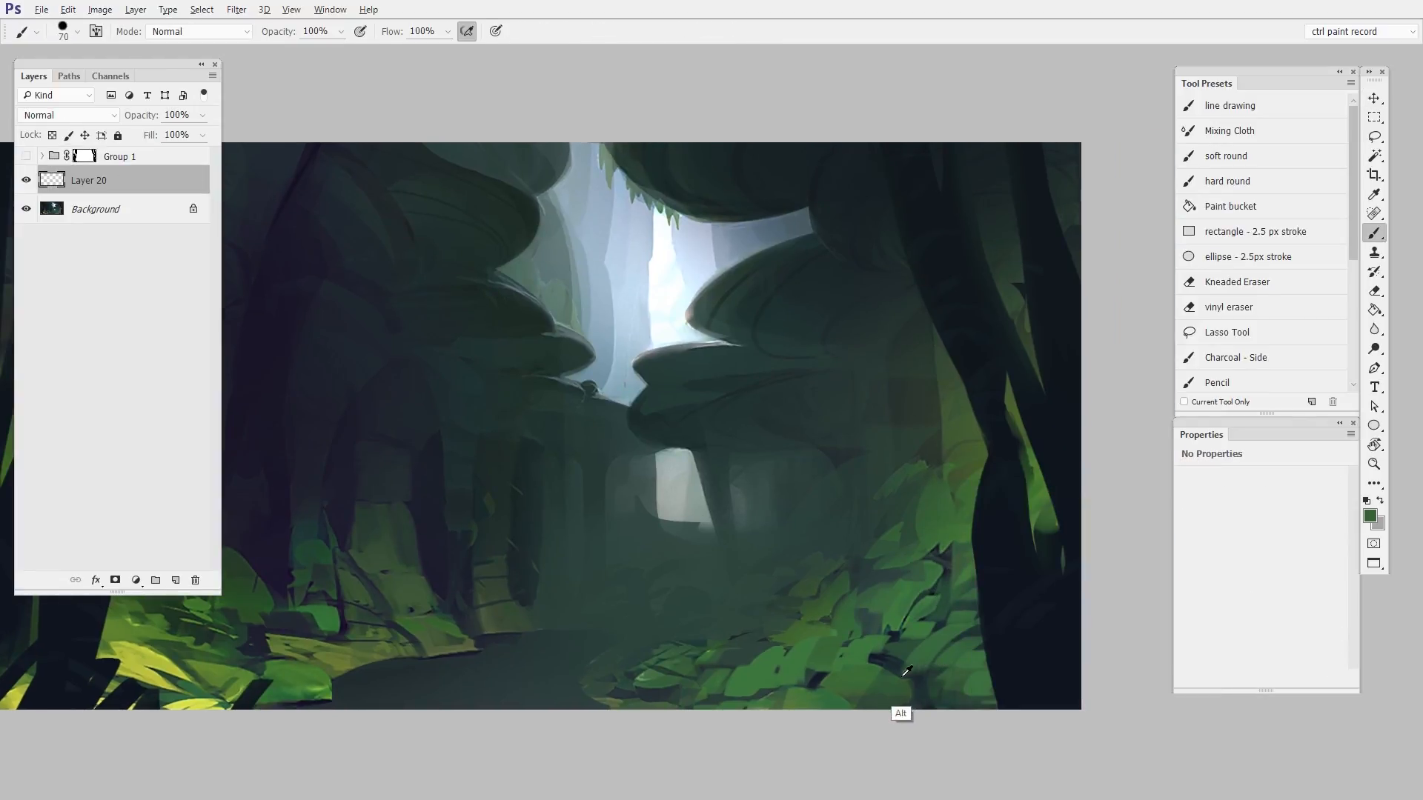
pyautogui.keyDown('alt'); pyautogui.click(1032, 672); pyautogui.keyUp('alt')
pyautogui.moveTo(891, 686)
pyautogui.mouseDown()
pyautogui.moveTo(855, 732)
pyautogui.moveTo(791, 529)
pyautogui.moveTo(868, 572)
pyautogui.moveTo(819, 601)
pyautogui.moveTo(864, 703)
pyautogui.moveTo(868, 674)
pyautogui.mouseUp()
pyautogui.moveTo(790, 715)
pyautogui.mouseDown()
pyautogui.moveTo(749, 709)
pyautogui.moveTo(757, 686)
pyautogui.moveTo(743, 710)
pyautogui.moveTo(696, 663)
pyautogui.mouseUp()
pyautogui.press('e')
pyautogui.press('b')
pyautogui.moveTo(653, 704); pyautogui.dragTo(670, 698)
pyautogui.moveTo(778, 686); pyautogui.dragTo(796, 621)
pyautogui.moveTo(893, 636); pyautogui.dragTo(977, 596)
pyautogui.moveTo(931, 704)
pyautogui.mouseDown()
pyautogui.moveTo(987, 647)
pyautogui.moveTo(984, 660)
pyautogui.mouseUp()
pyautogui.moveTo(786, 621); pyautogui.dragTo(775, 656)
pyautogui.moveTo(1050, 579)
pyautogui.mouseDown()
pyautogui.moveTo(1032, 623)
pyautogui.moveTo(956, 697)
pyautogui.mouseUp()
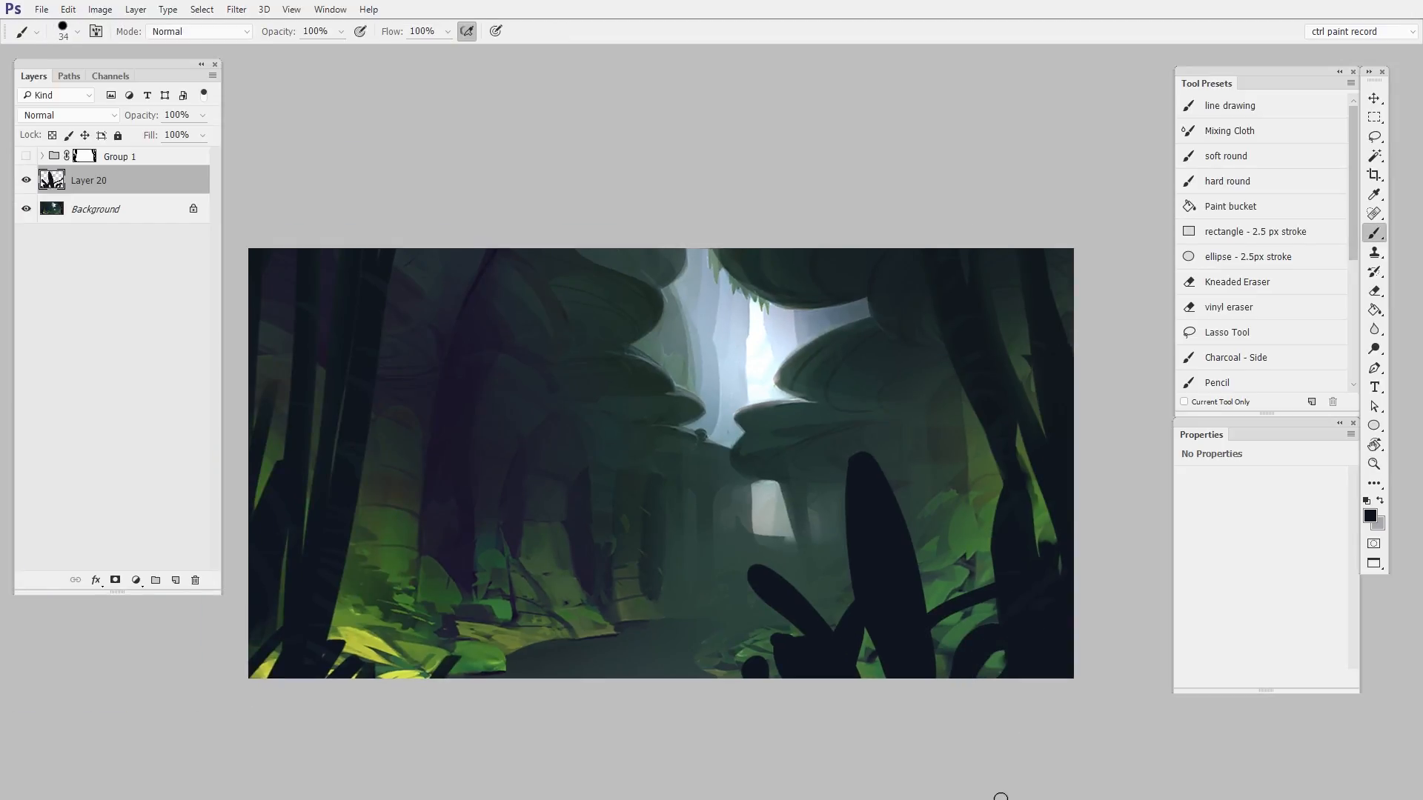
# Load the painted plants as a selection, turn that area white in the foreground channel with Levels, and deselect
pyautogui.keyDown('ctrl'); pyautogui.click(49, 178); pyautogui.keyUp('ctrl')
pyautogui.click(109, 76)
pyautogui.hotkey('ctrl', '7')
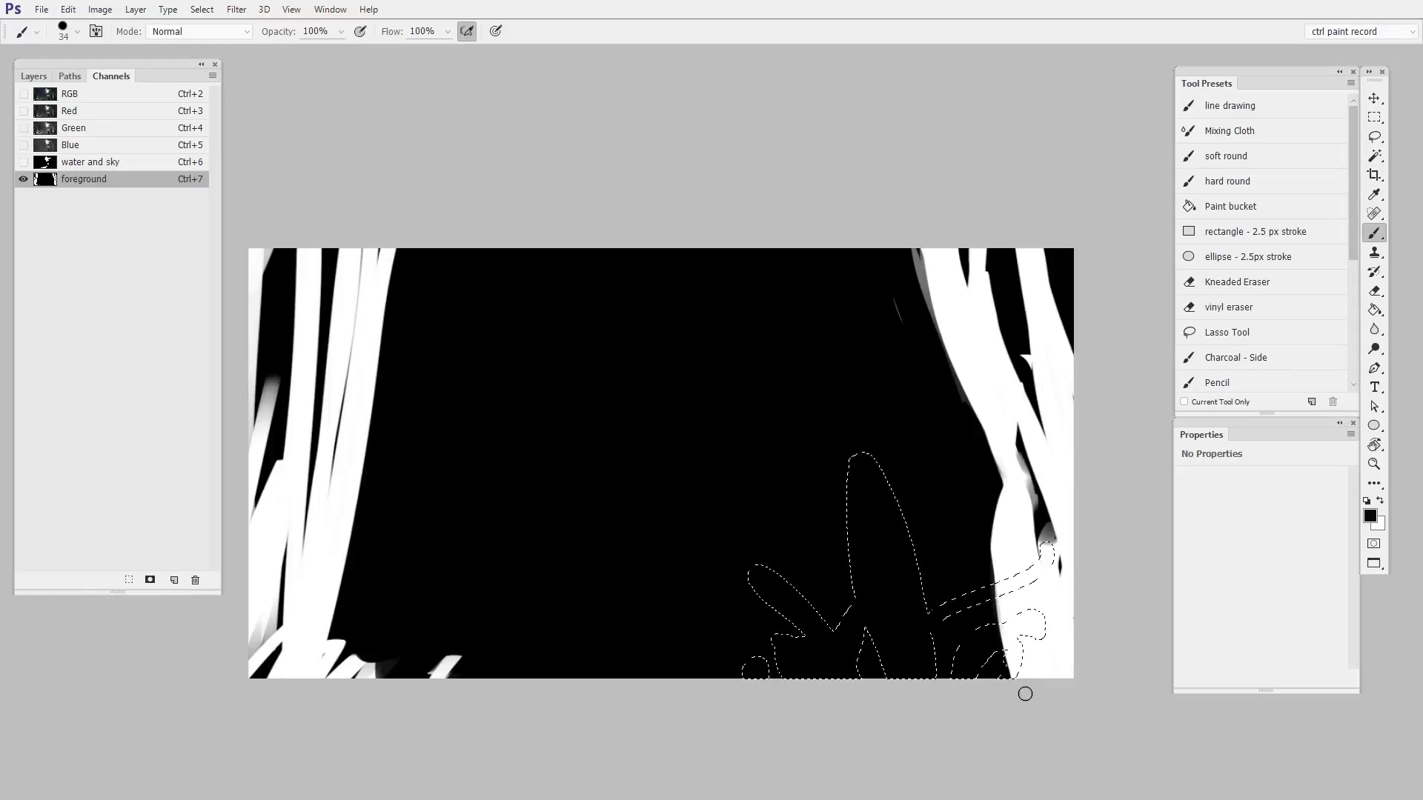
pyautogui.hotkey('ctrl', 'l')
pyautogui.moveTo(579, 399); pyautogui.dragTo(784, 407)
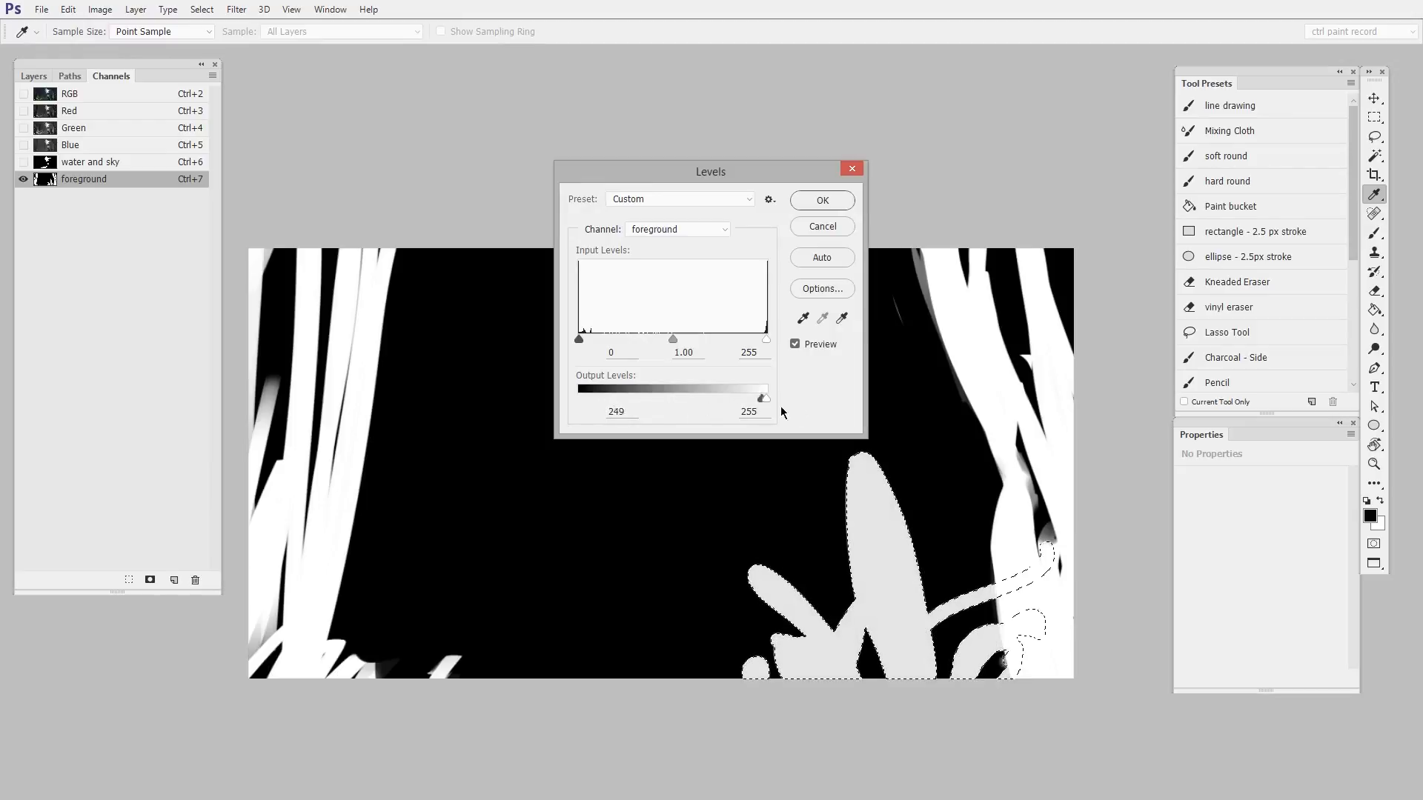
pyautogui.click(822, 200)
pyautogui.moveTo(960, 497); pyautogui.dragTo(970, 511)
pyautogui.hotkey('ctrl', 'd')
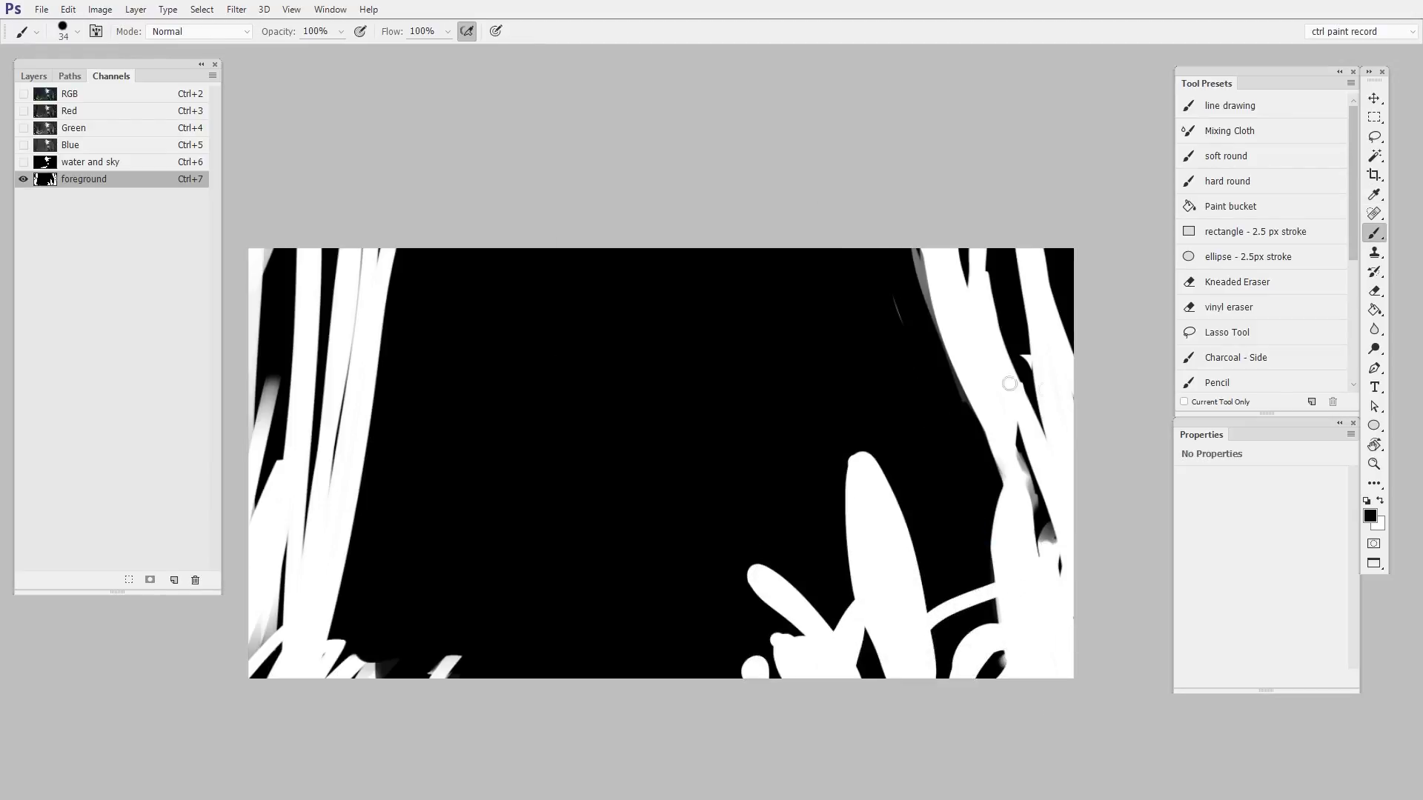
# Load the updated foreground channel as a selection and switch back to the RGB composite view
pyautogui.keyDown('ctrl'); pyautogui.click(44, 179); pyautogui.keyUp('ctrl')
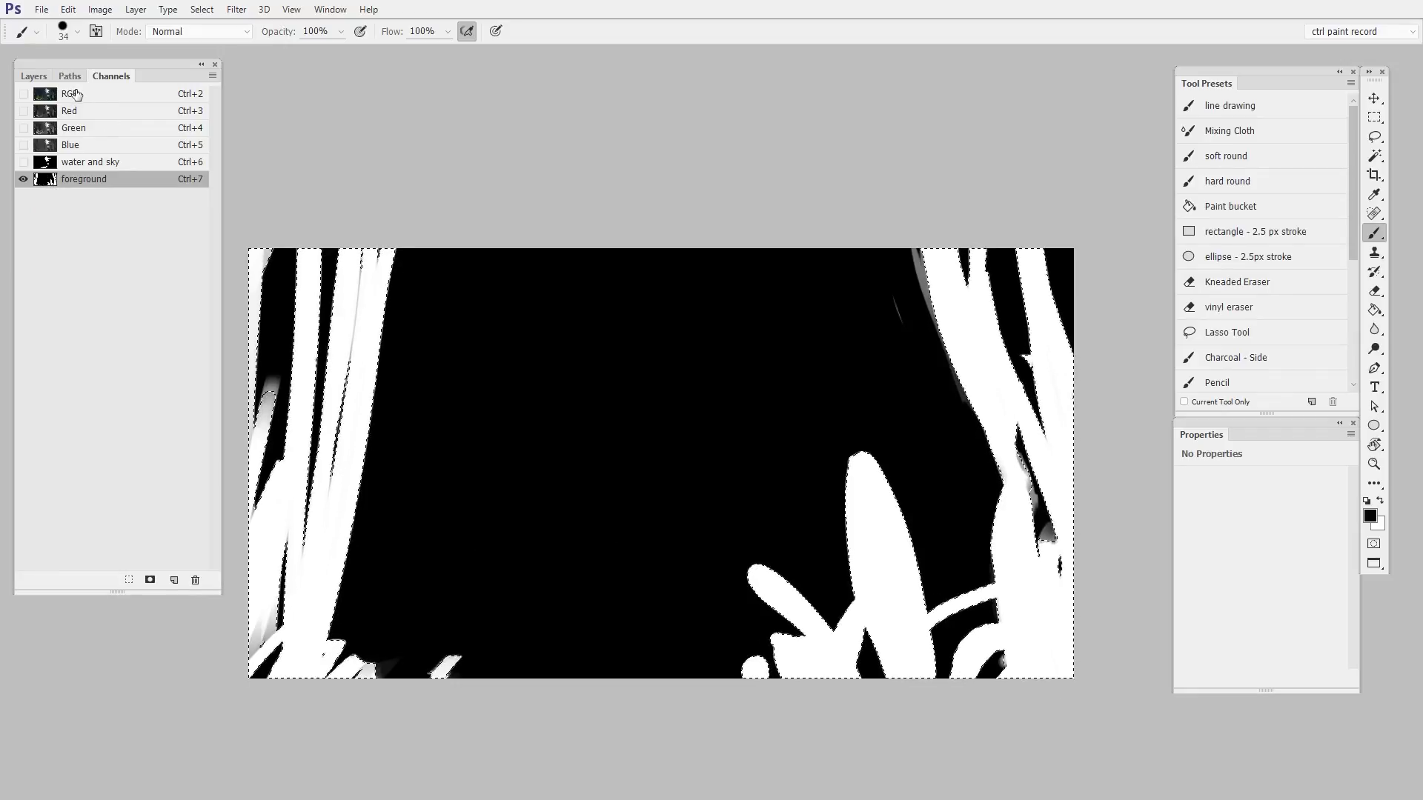
pyautogui.click(70, 94)
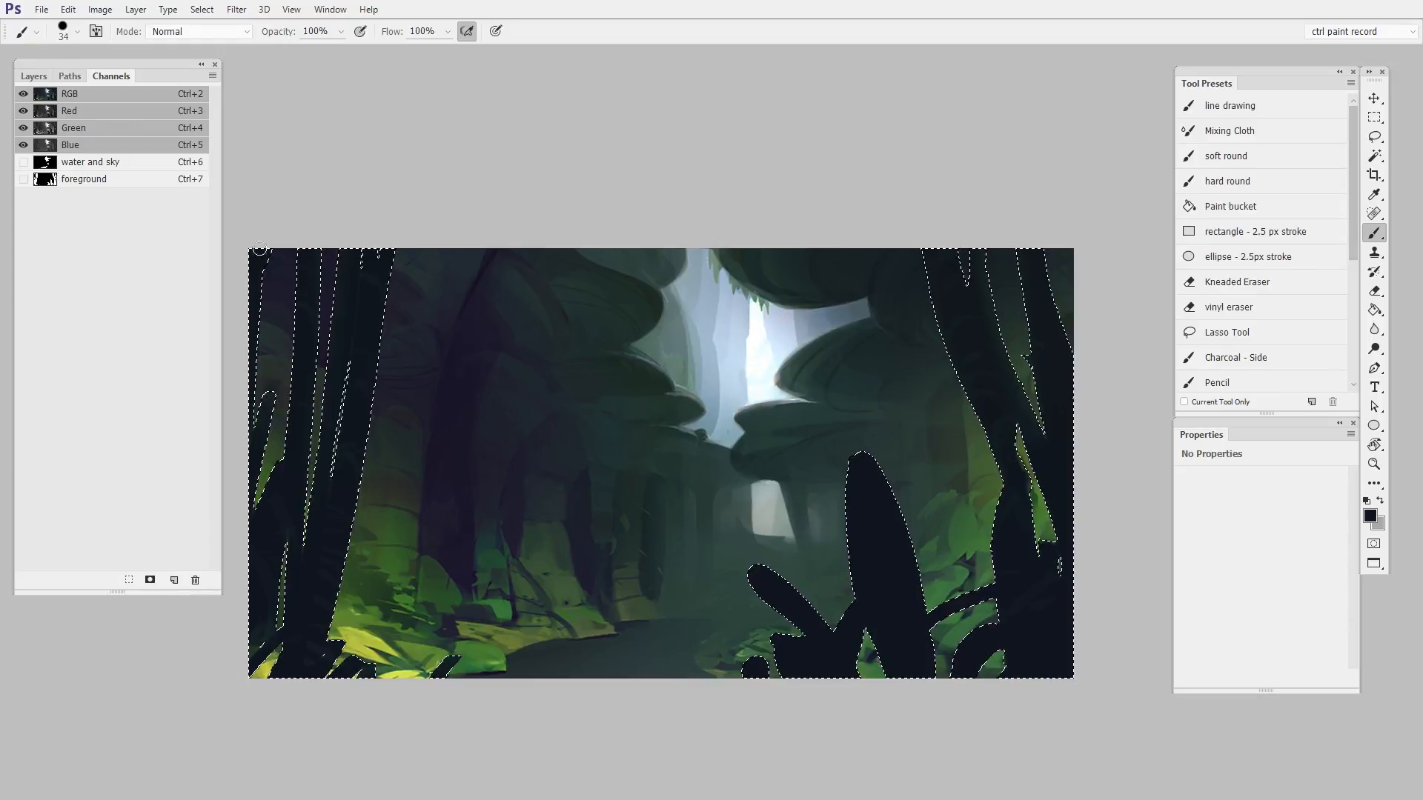
# Make the layer mask of Group 1 active and turn the group's visibility back on
pyautogui.click(33, 75)
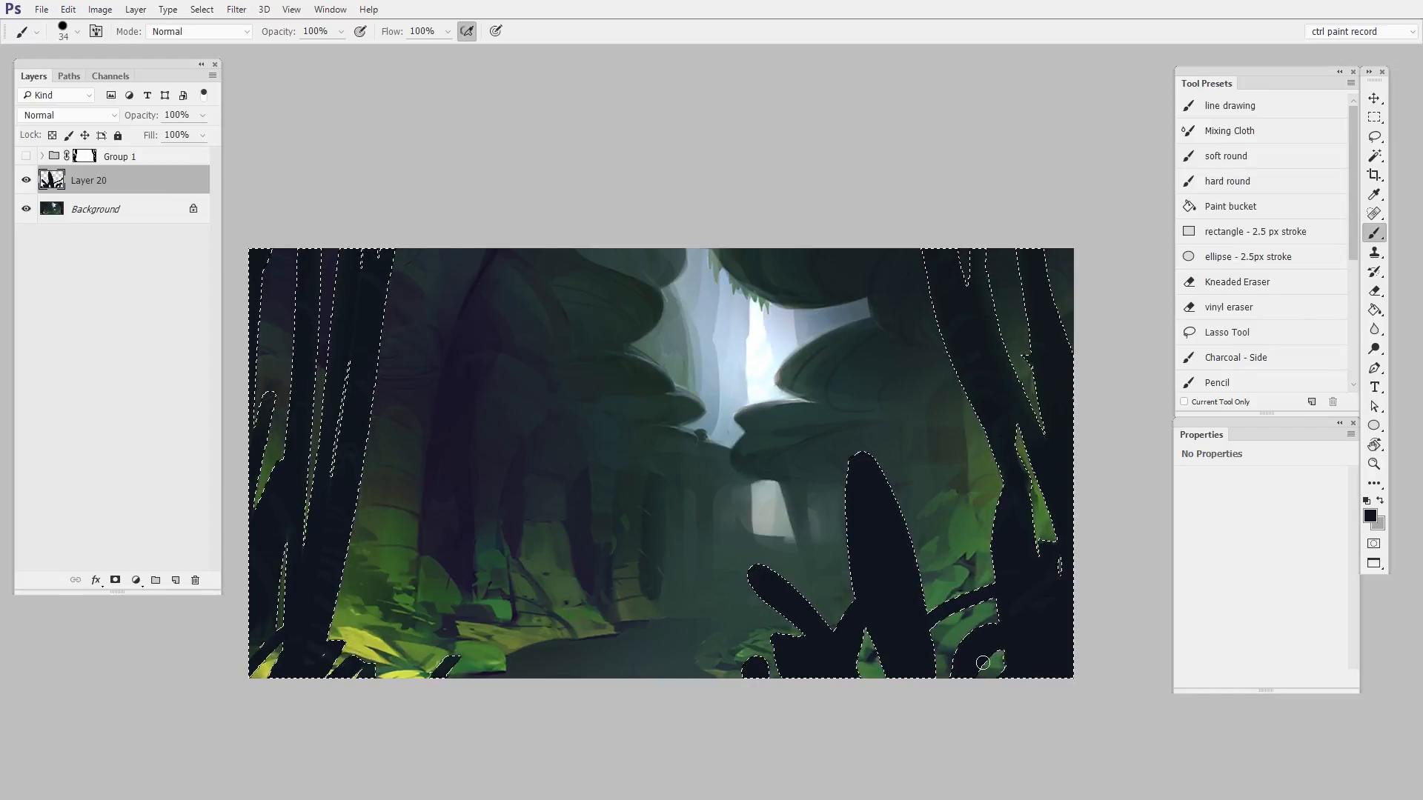
pyautogui.click(85, 156)
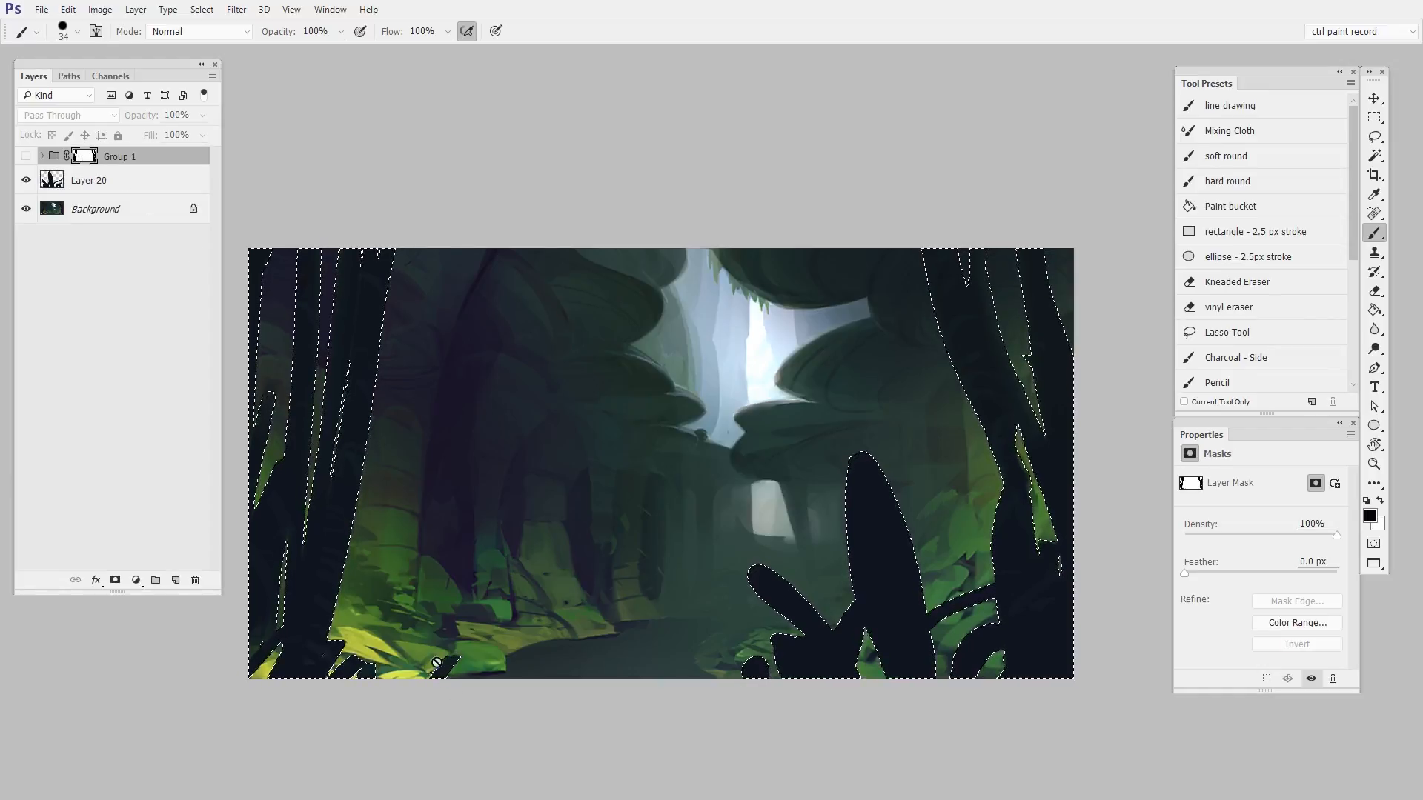
pyautogui.click(25, 156)
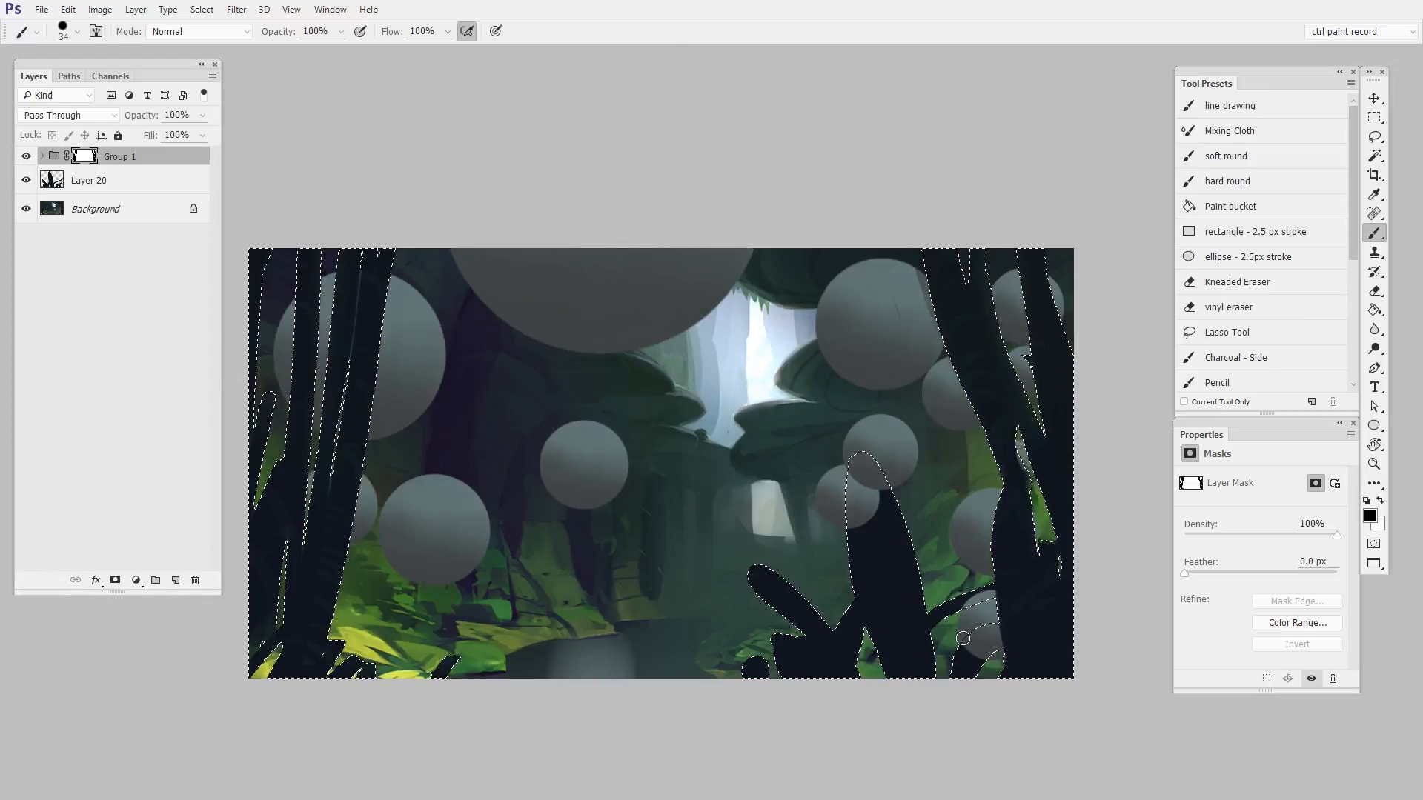
# Paint black into the group's mask within the loaded selection, over the plants, with a size 172 brush, and deselect
pyautogui.press('z')
pyautogui.moveTo(965, 538); pyautogui.dragTo(1014, 532)
pyautogui.press('space')
pyautogui.moveTo(912, 573); pyautogui.dragTo(1060, 550)
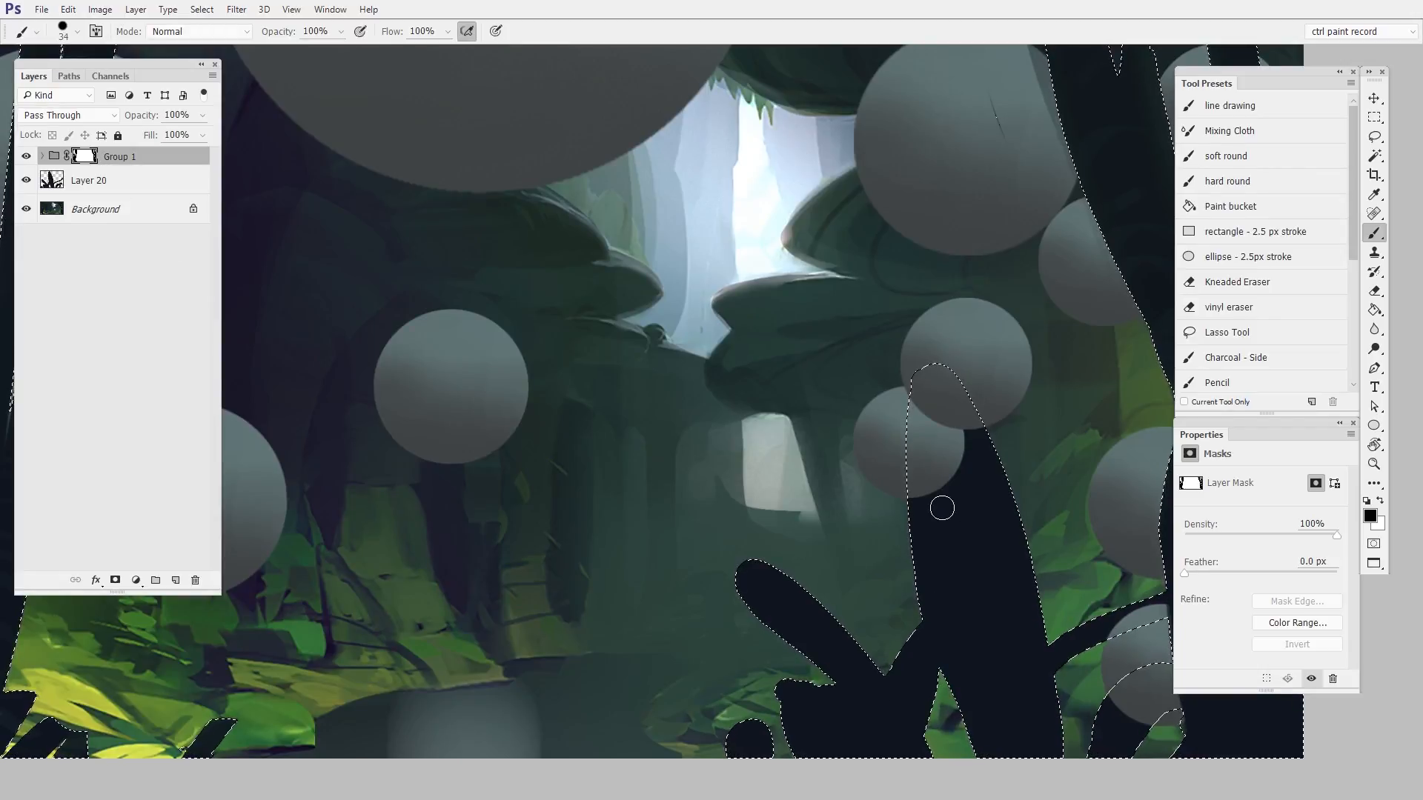
pyautogui.moveTo(833, 543); pyautogui.dragTo(896, 543)
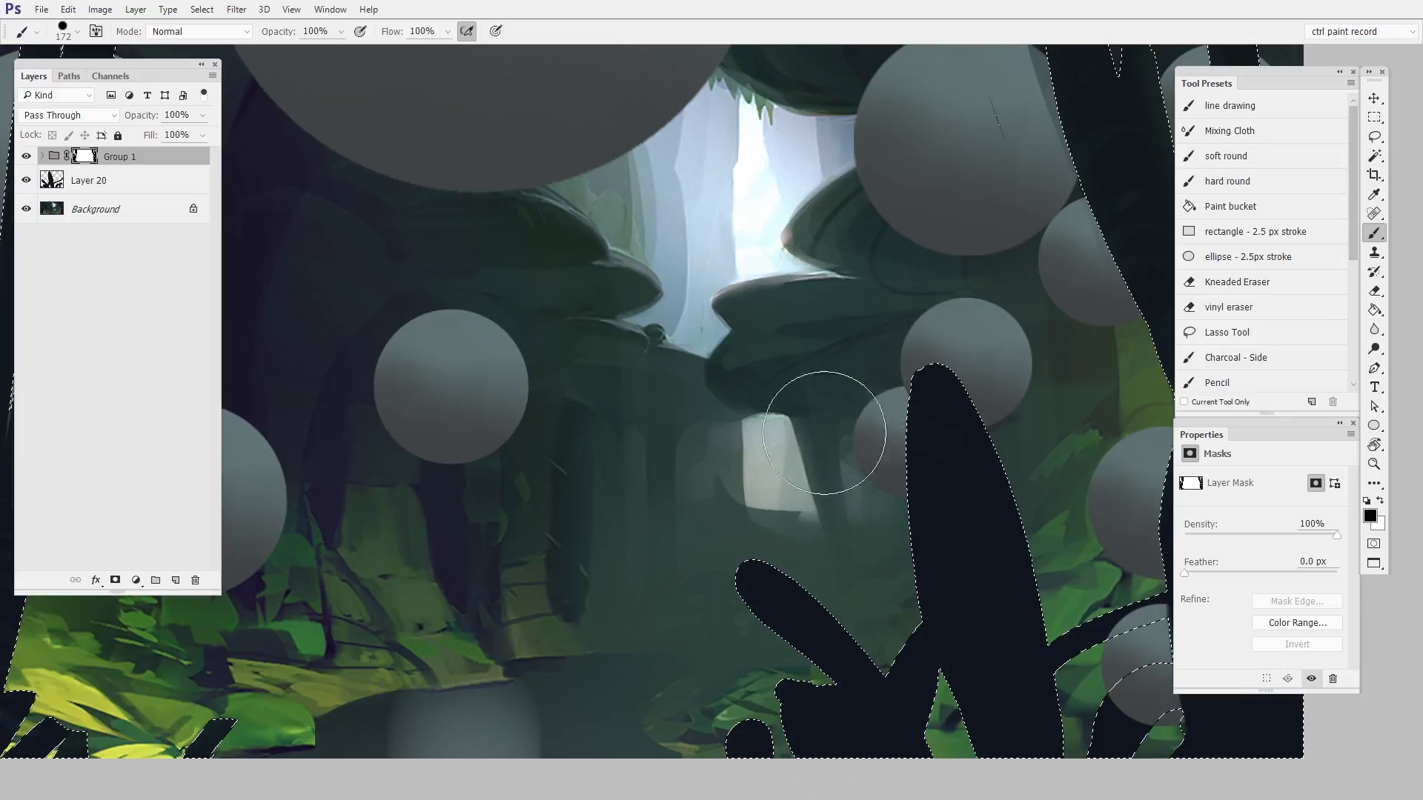
pyautogui.moveTo(951, 652); pyautogui.dragTo(688, 607)
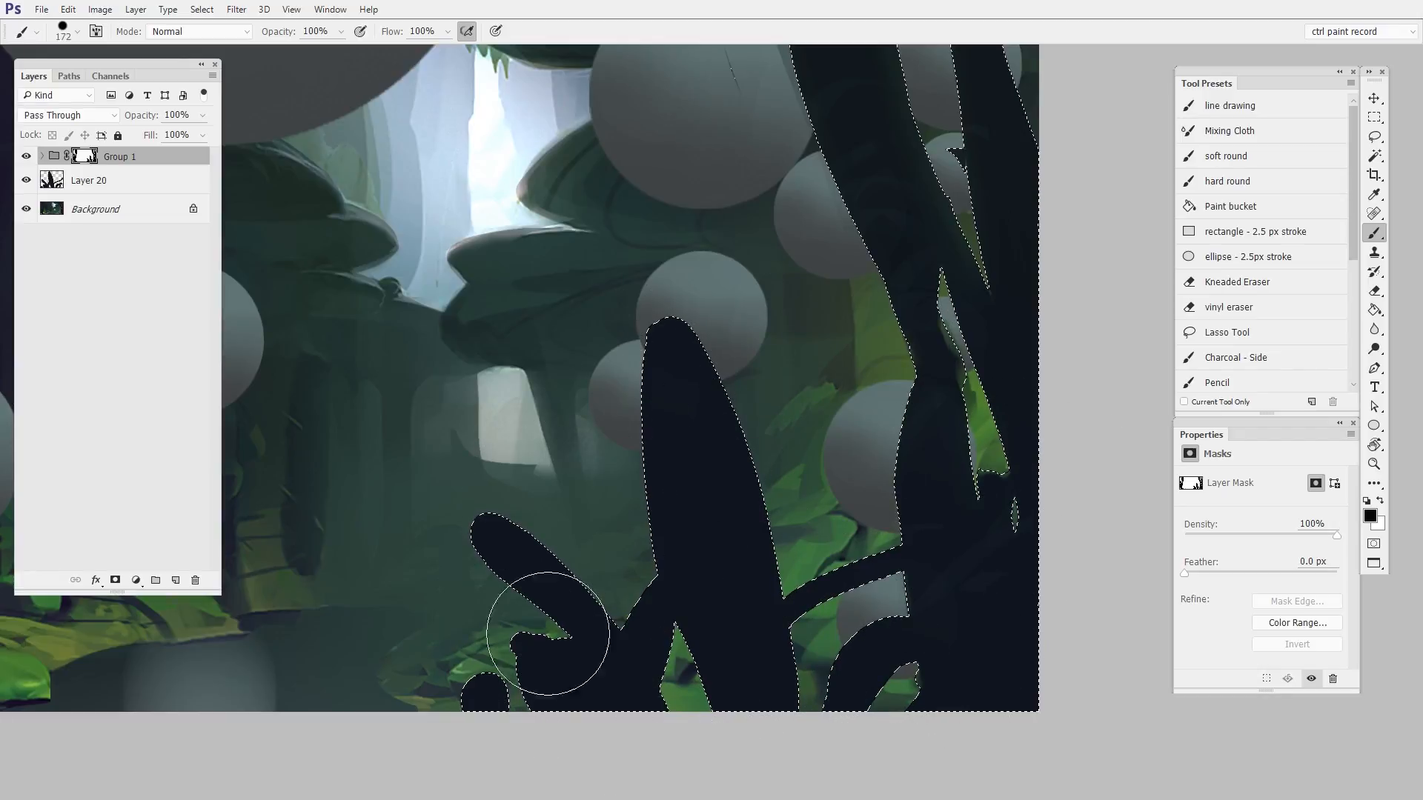
pyautogui.hotkey('ctrl', 'd')
# Inspect the mask of Group 1 as a red overlay on the image and turn the overlay off again
pyautogui.moveTo(1001, 493)
pyautogui.mouseDown()
pyautogui.moveTo(956, 525)
pyautogui.moveTo(1077, 543)
pyautogui.mouseUp()
pyautogui.press('e')
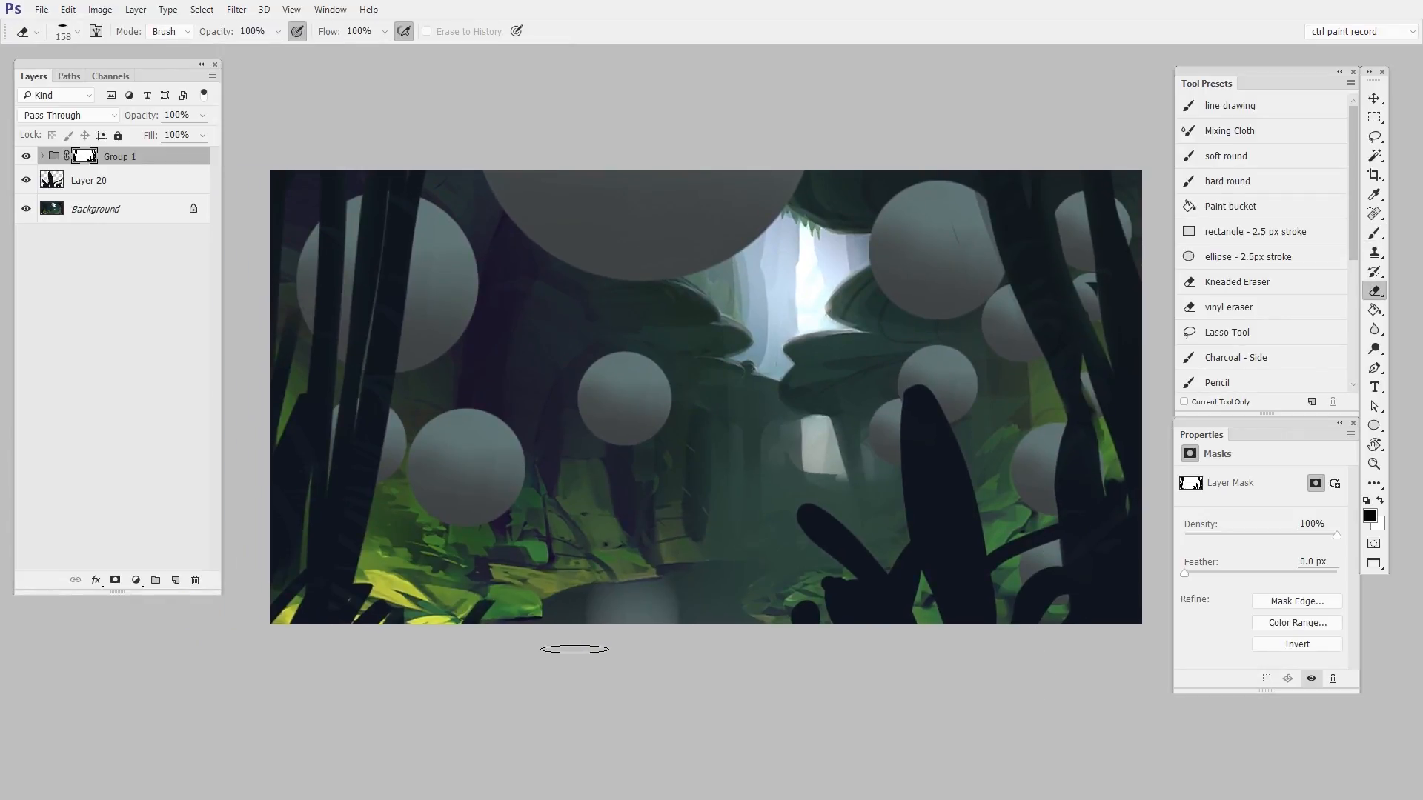
pyautogui.keyDown('alt'); pyautogui.keyDown('shift'); pyautogui.click(87, 160); pyautogui.keyUp('shift'); pyautogui.keyUp('alt')
pyautogui.press('x')
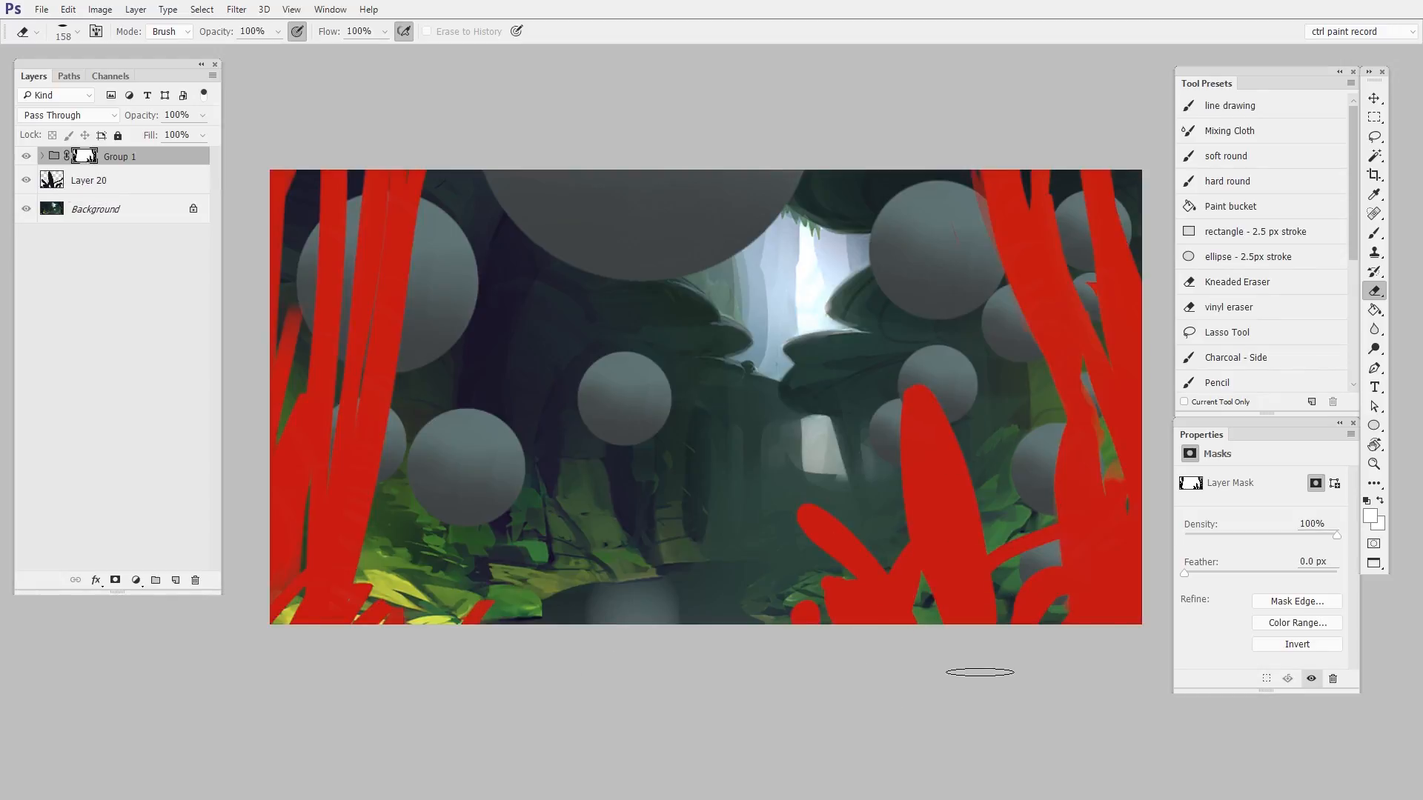
pyautogui.keyDown('alt'); pyautogui.keyDown('shift'); pyautogui.click(86, 160); pyautogui.keyUp('shift'); pyautogui.keyUp('alt')
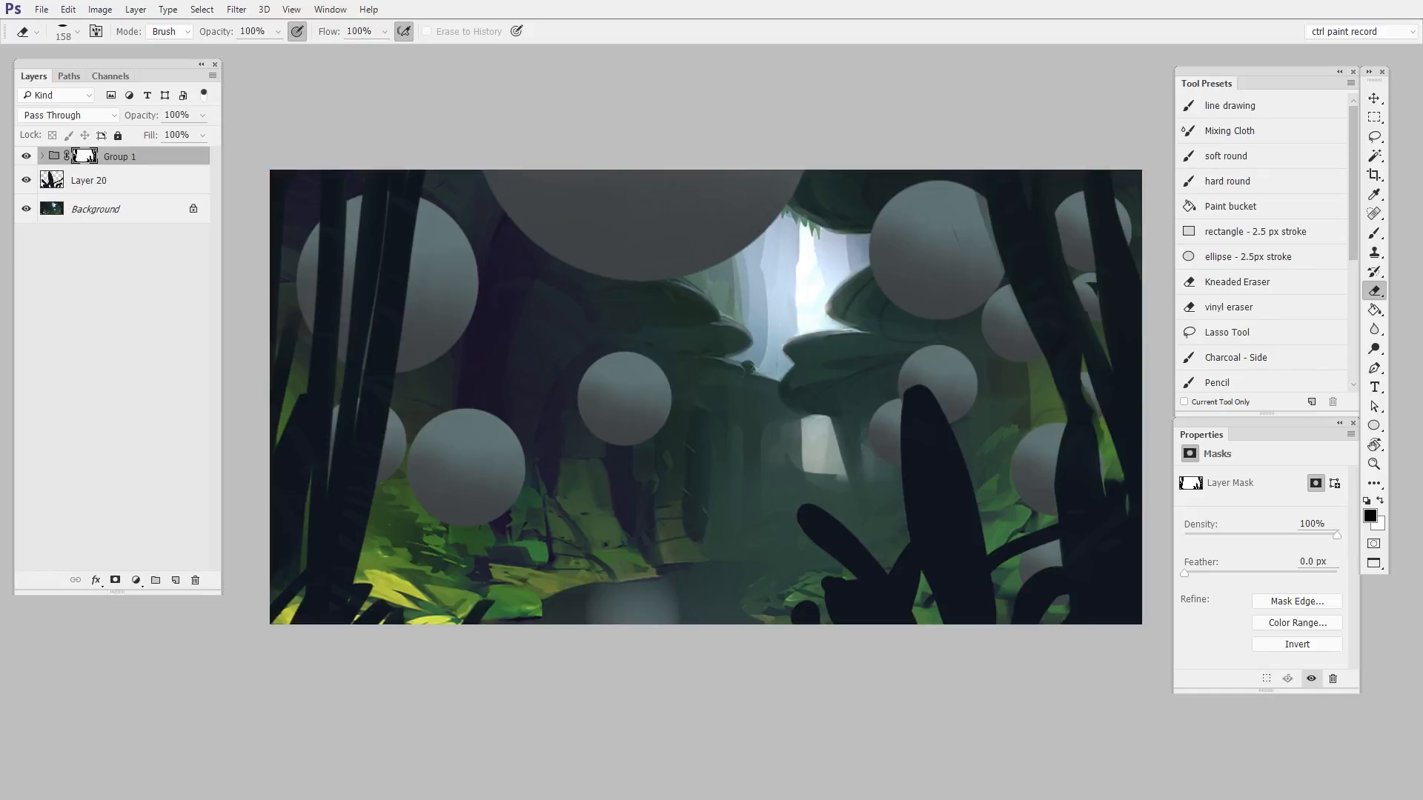
# Merge Layer 20 into the Background layer while Group 1 is hidden, and show the group again
pyautogui.click(113, 182)
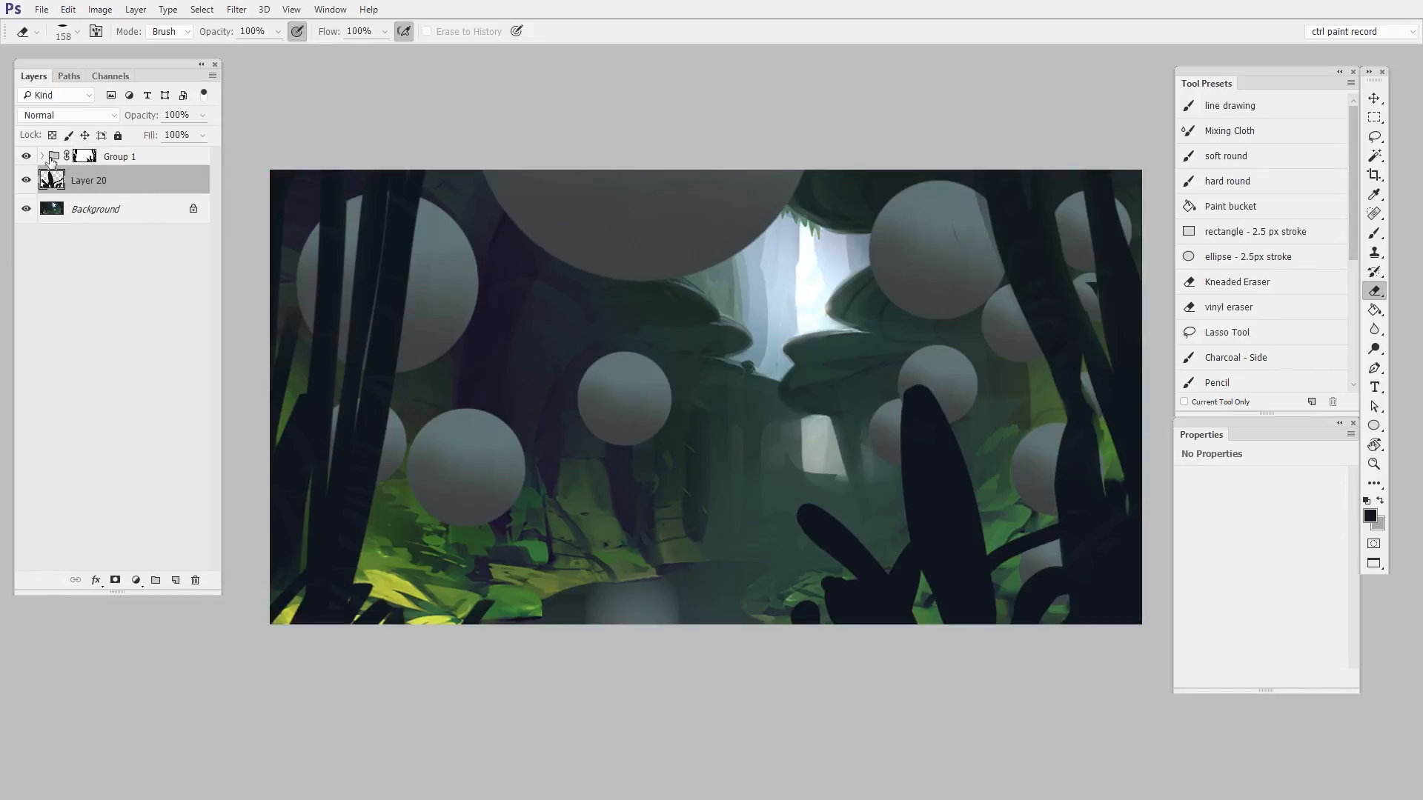
pyautogui.click(26, 157)
pyautogui.press('Delete')
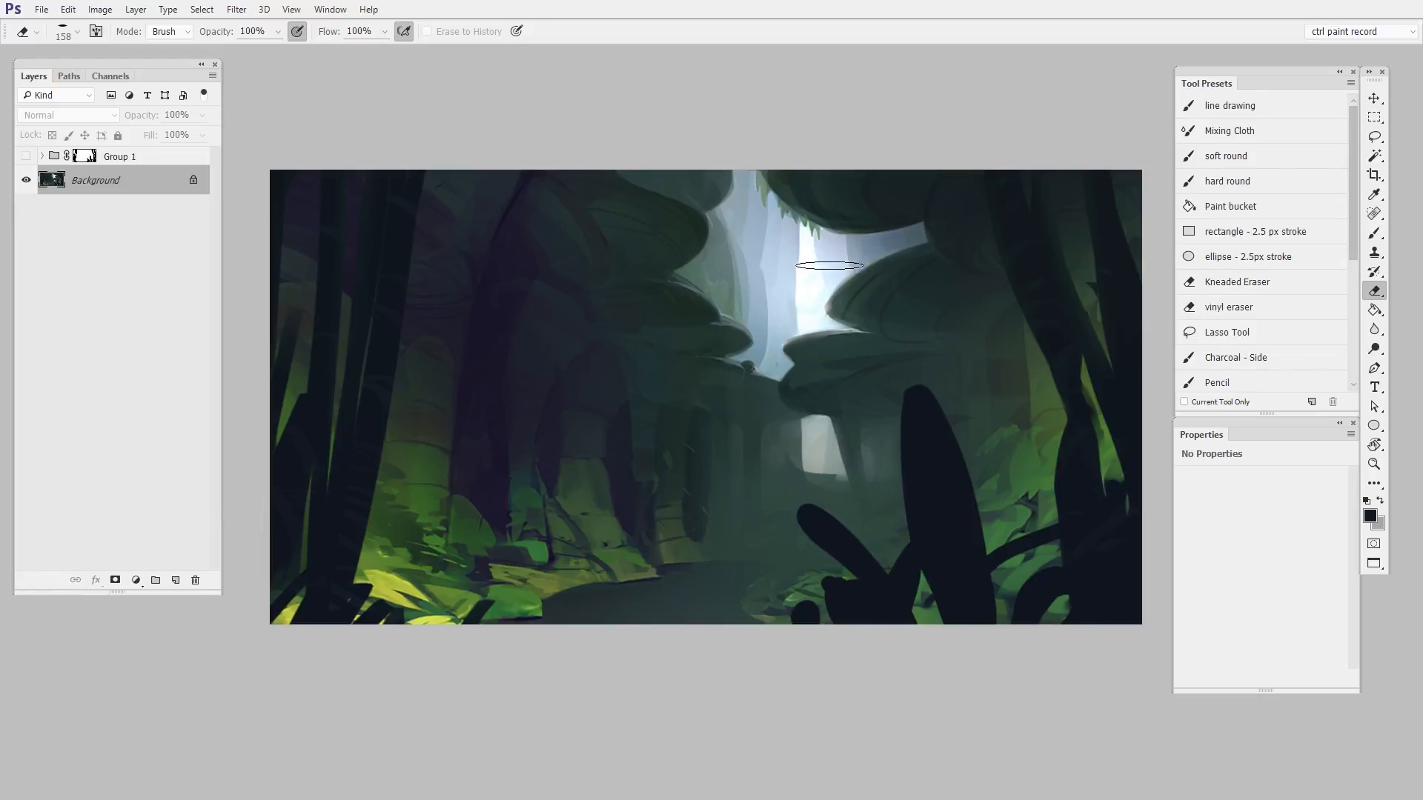
pyautogui.click(26, 157)
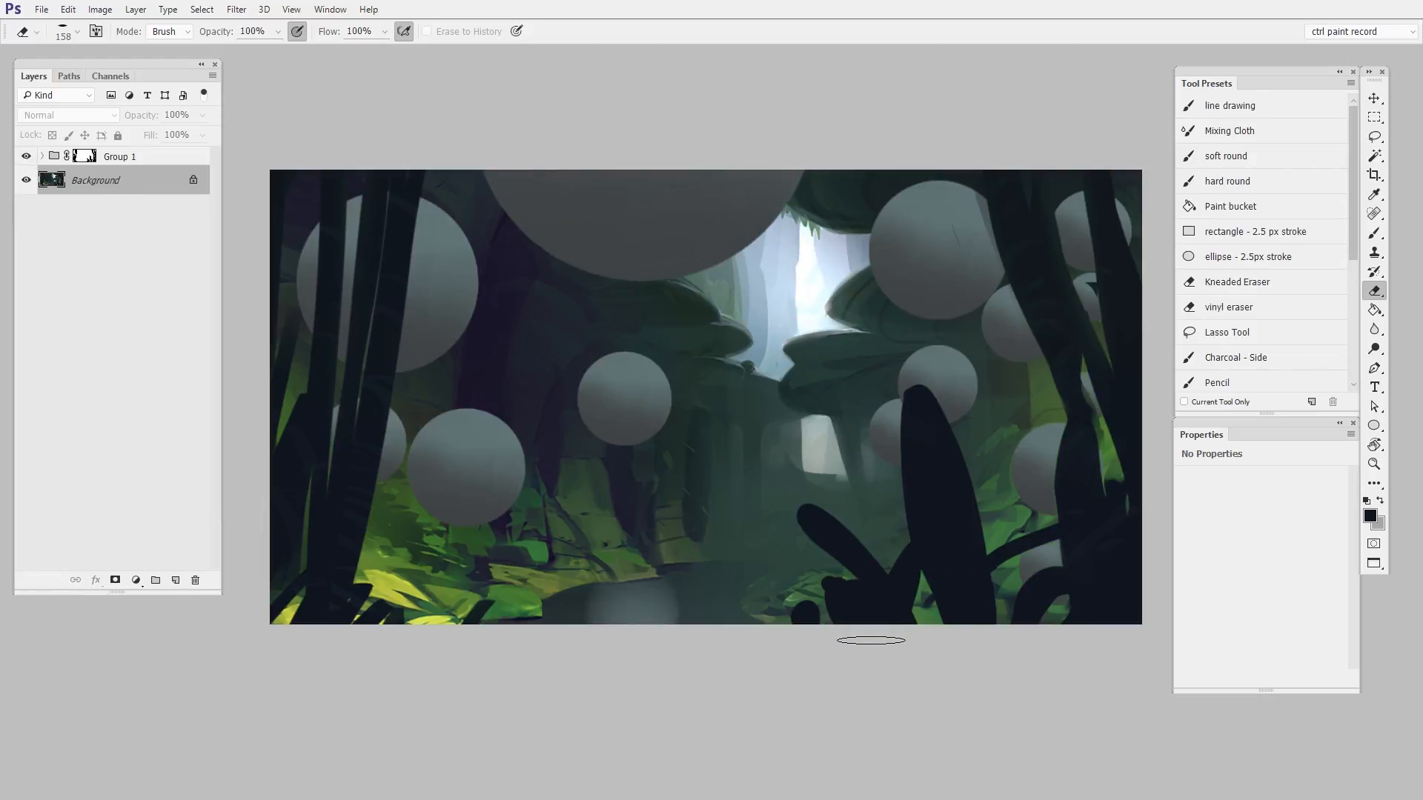
# Duplicate two right-hand spheres with the Move tool, placing one copy on each side behind the tall plant
pyautogui.click(1376, 102)
pyautogui.moveTo(951, 372); pyautogui.dragTo(999, 435)
pyautogui.hotkey('ctrl', 't')
pyautogui.press('Return')
pyautogui.moveTo(1037, 489); pyautogui.dragTo(849, 565)
pyautogui.moveTo(921, 495); pyautogui.dragTo(861, 527)
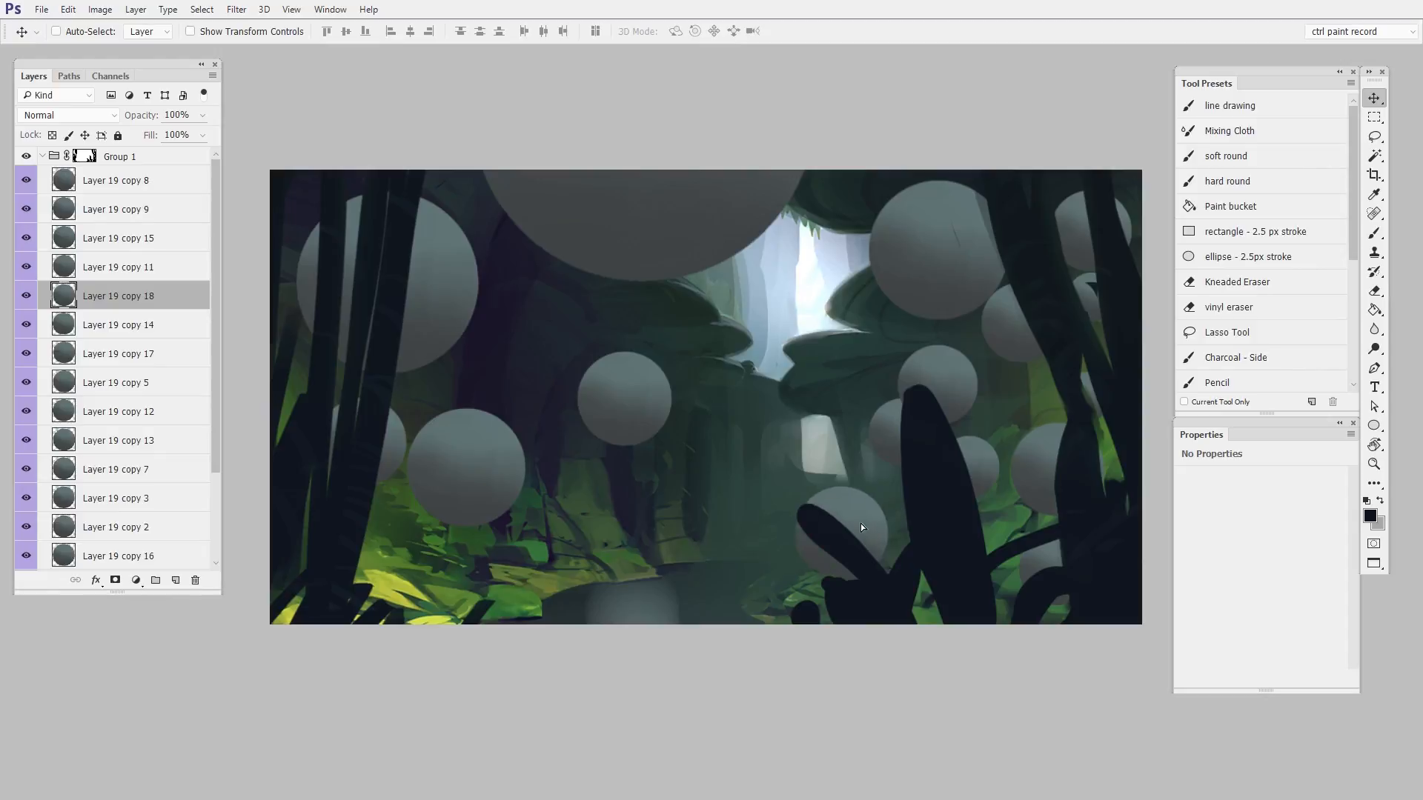
# Add a smaller sphere by duplicating and scaling, and place it in the middle distance above the path
pyautogui.moveTo(638, 423); pyautogui.dragTo(772, 566)
pyautogui.hotkey('ctrl', 't')
pyautogui.moveTo(794, 495); pyautogui.dragTo(790, 510)
pyautogui.press('Return')
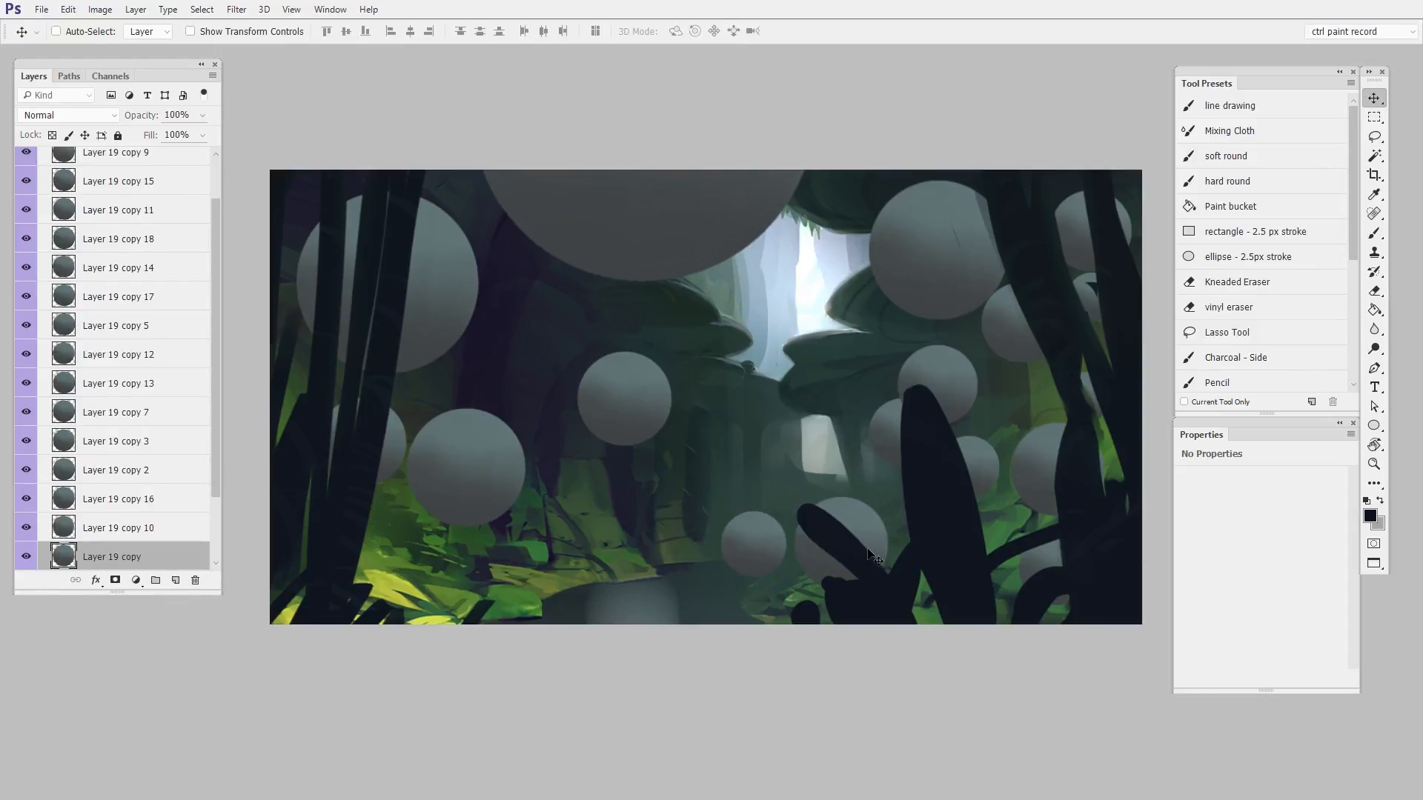
pyautogui.moveTo(830, 585); pyautogui.dragTo(819, 489)
# Copy the huge sphere at the top of the painting down over the path and scale the copy down proportionally
pyautogui.moveTo(710, 219); pyautogui.dragTo(669, 552)
pyautogui.hotkey('ctrl', 't')
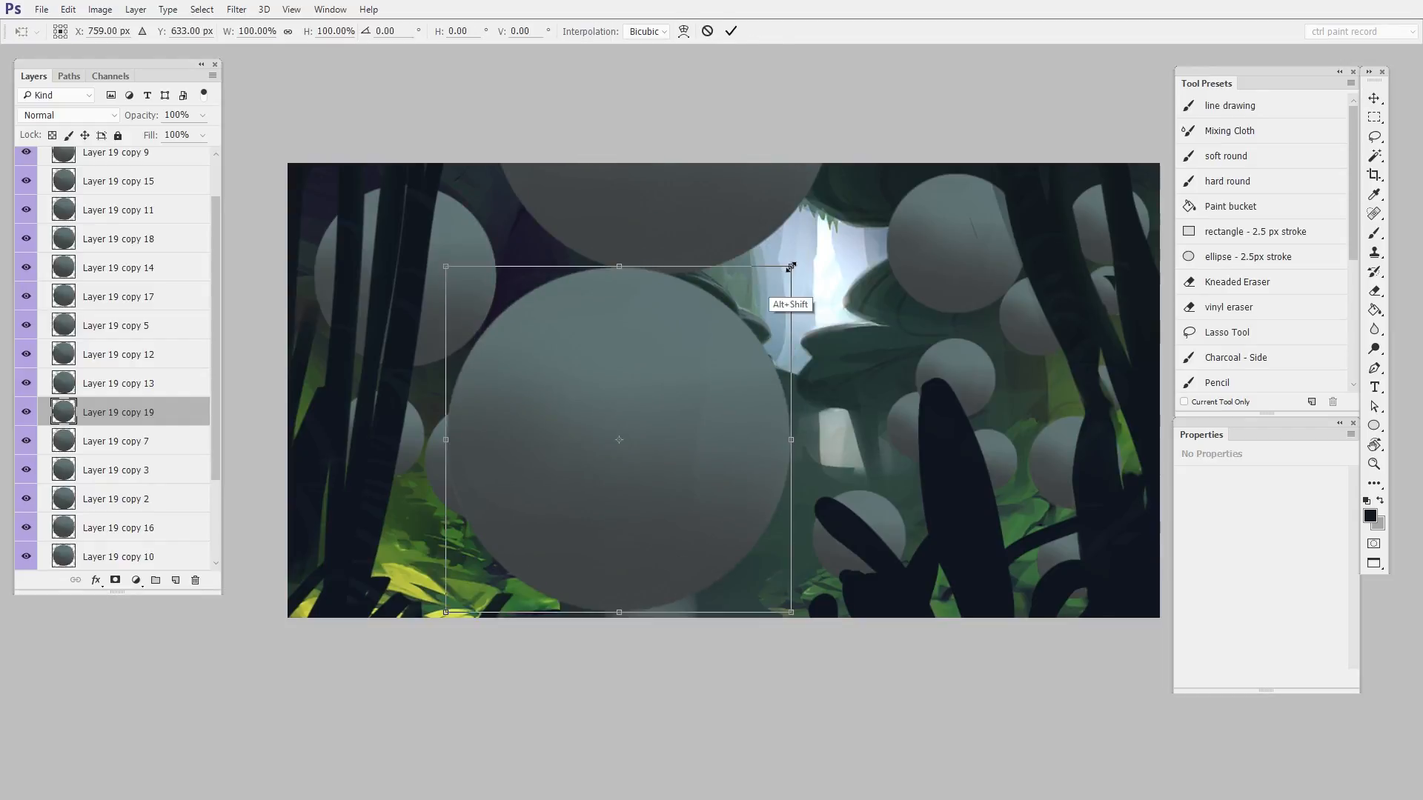
pyautogui.moveTo(791, 270); pyautogui.dragTo(652, 410)
pyautogui.press('Return')
# Duplicate the scaled-down sphere towards the bright gap in the trees and shrink the copy to a tiny distant sphere
pyautogui.moveTo(639, 487); pyautogui.dragTo(834, 499)
pyautogui.hotkey('ctrl', 't')
pyautogui.moveTo(870, 421); pyautogui.dragTo(865, 475)
pyautogui.press('Return')
# Move the large sphere at the painting's upper right farther up and right, partly behind the foreground trunks
pyautogui.moveTo(921, 593); pyautogui.dragTo(879, 600)
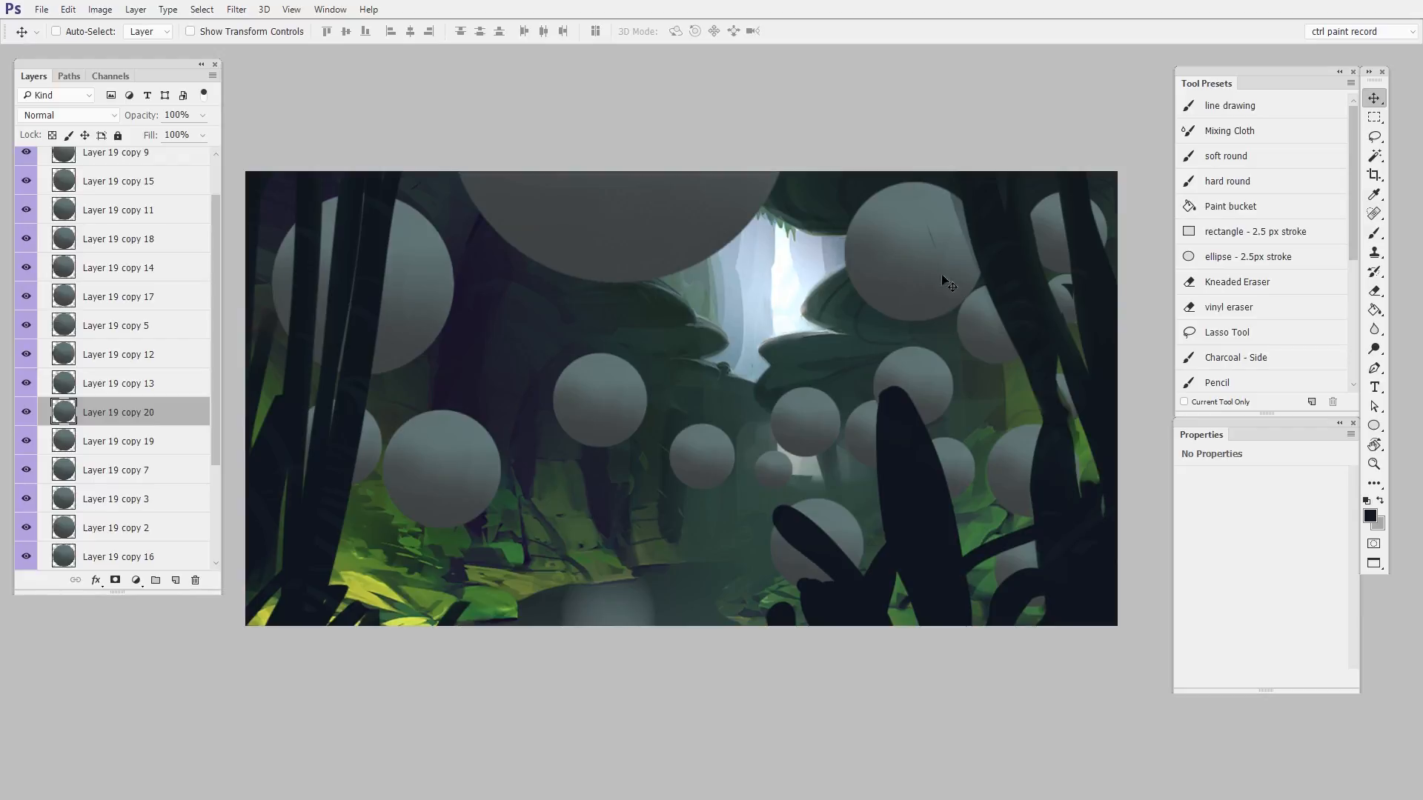
pyautogui.moveTo(920, 293); pyautogui.dragTo(977, 233)
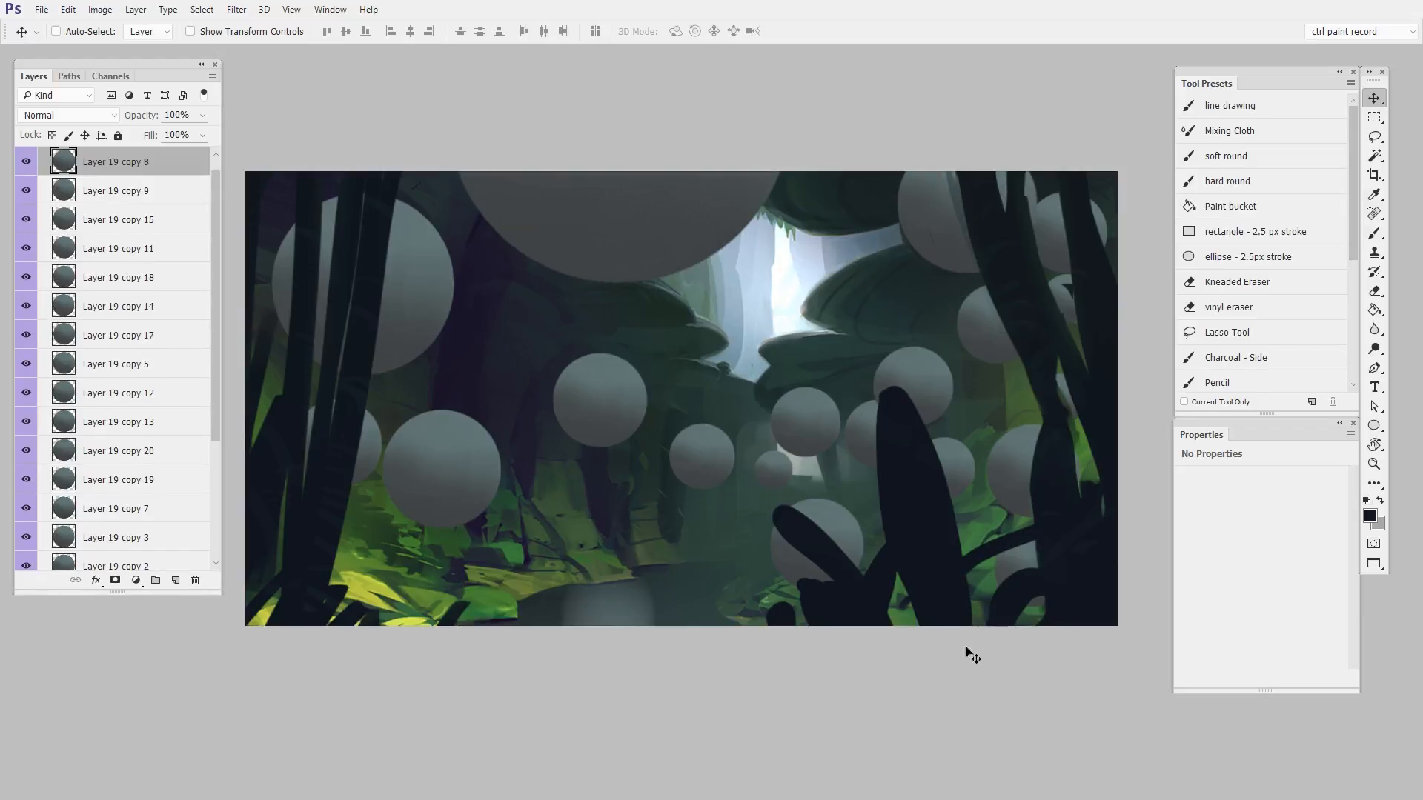